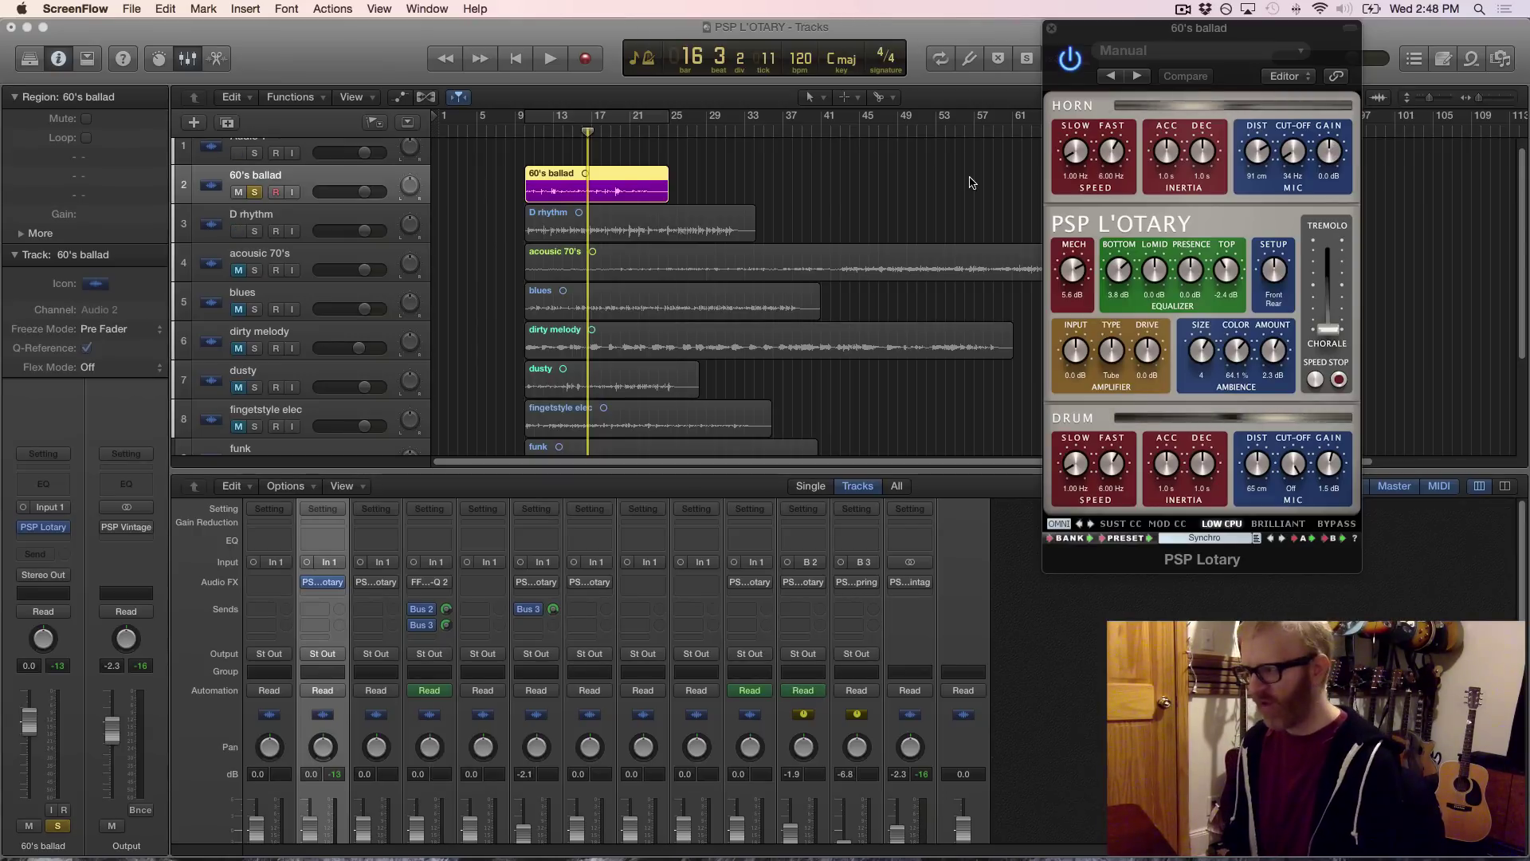
Bypass PSP L'otary on the 60's ballad track and play it dry.
left_click(1065, 64)
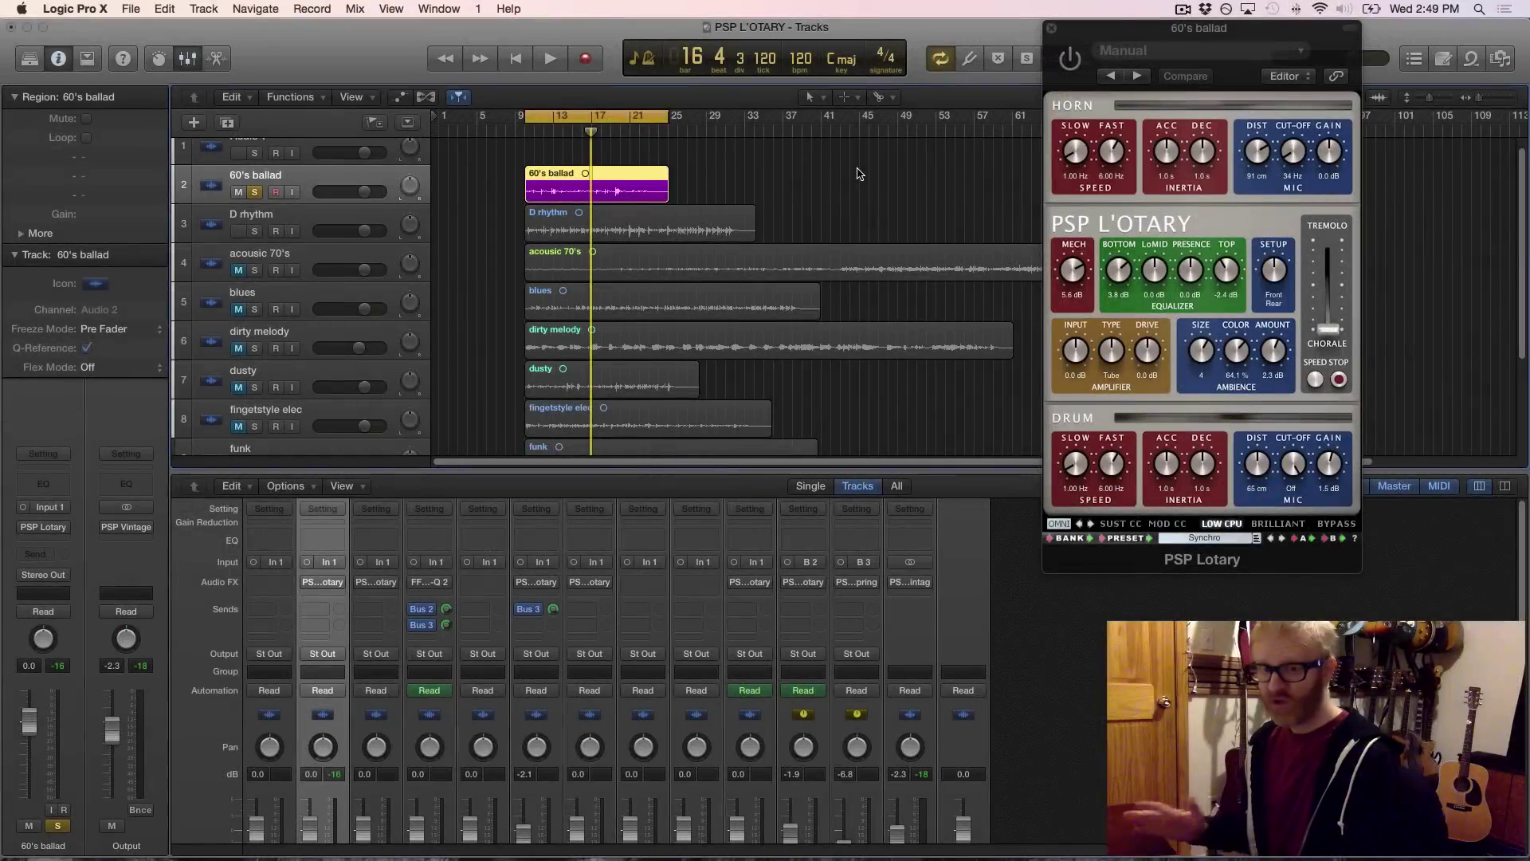
key("space")
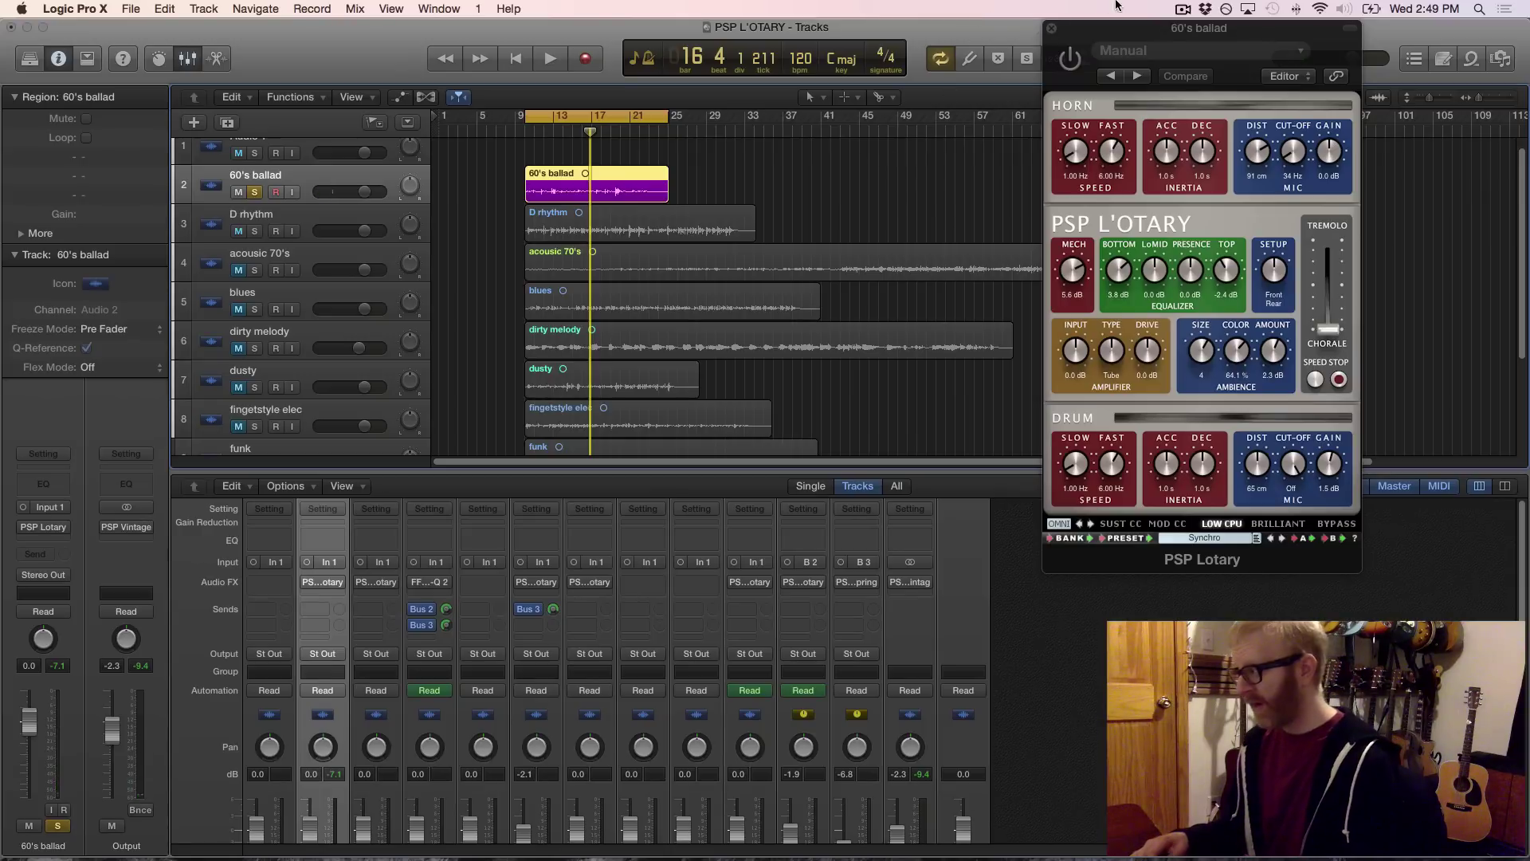
Re-enable PSP L'otary on 60's ballad, play, and alternate Chorale/Tremolo, ending on Tremolo.
left_click(1072, 65)
key("space")
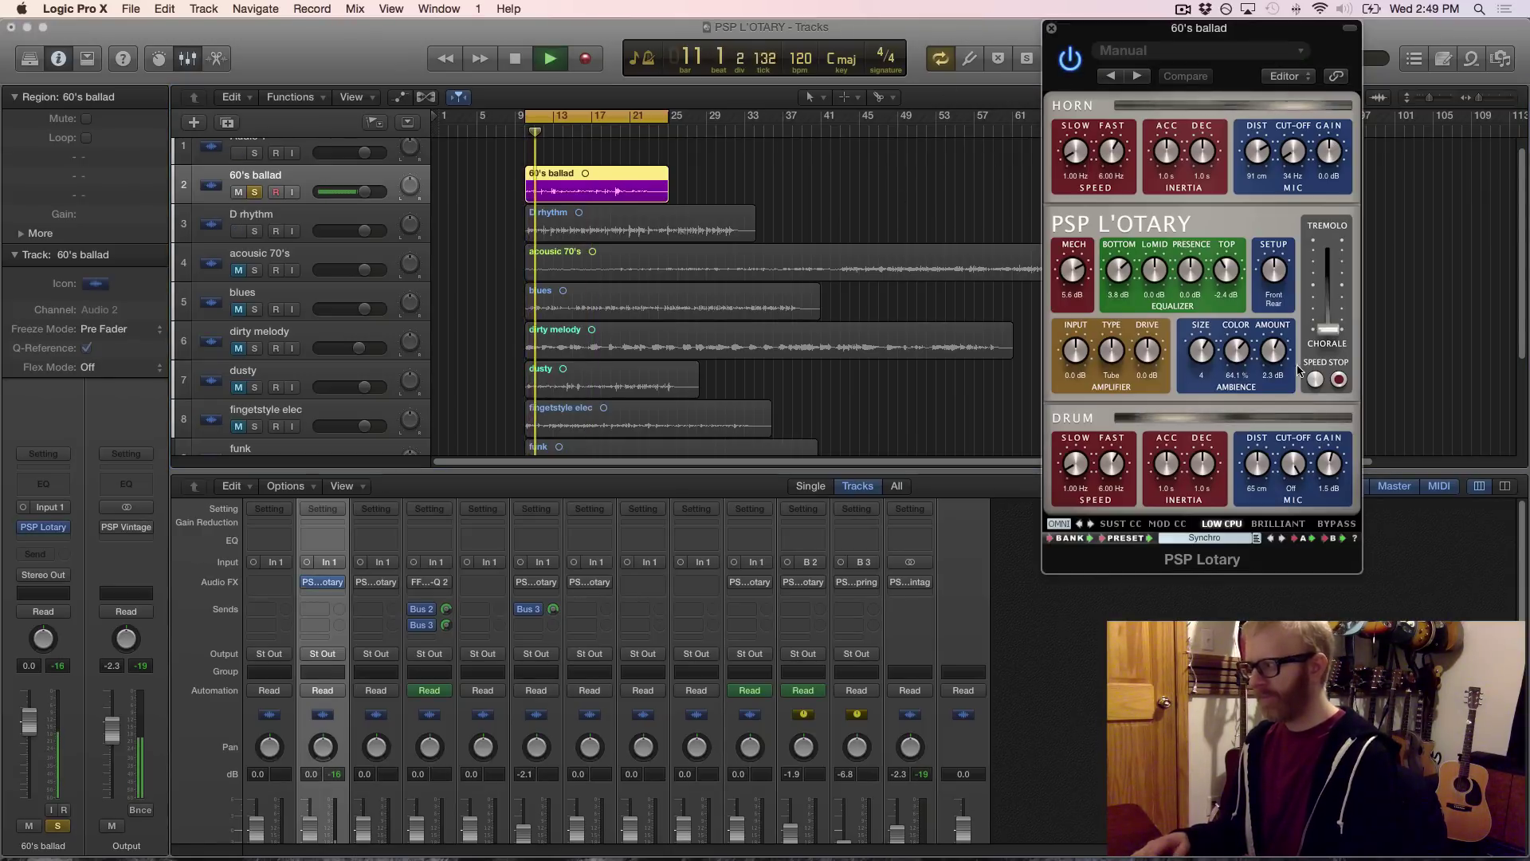
left_click(1317, 381)
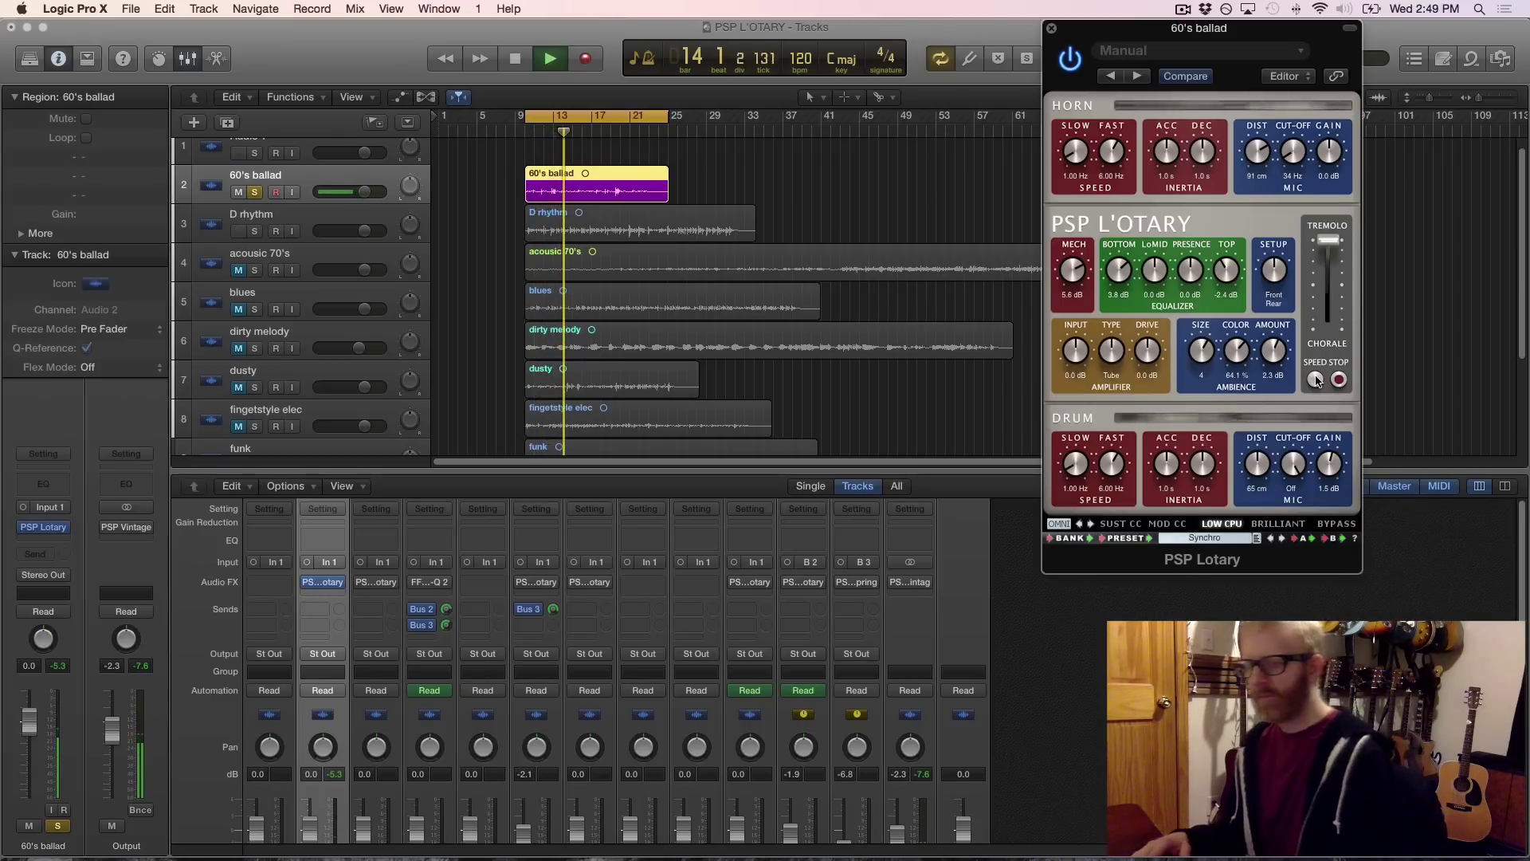
left_click(1317, 381)
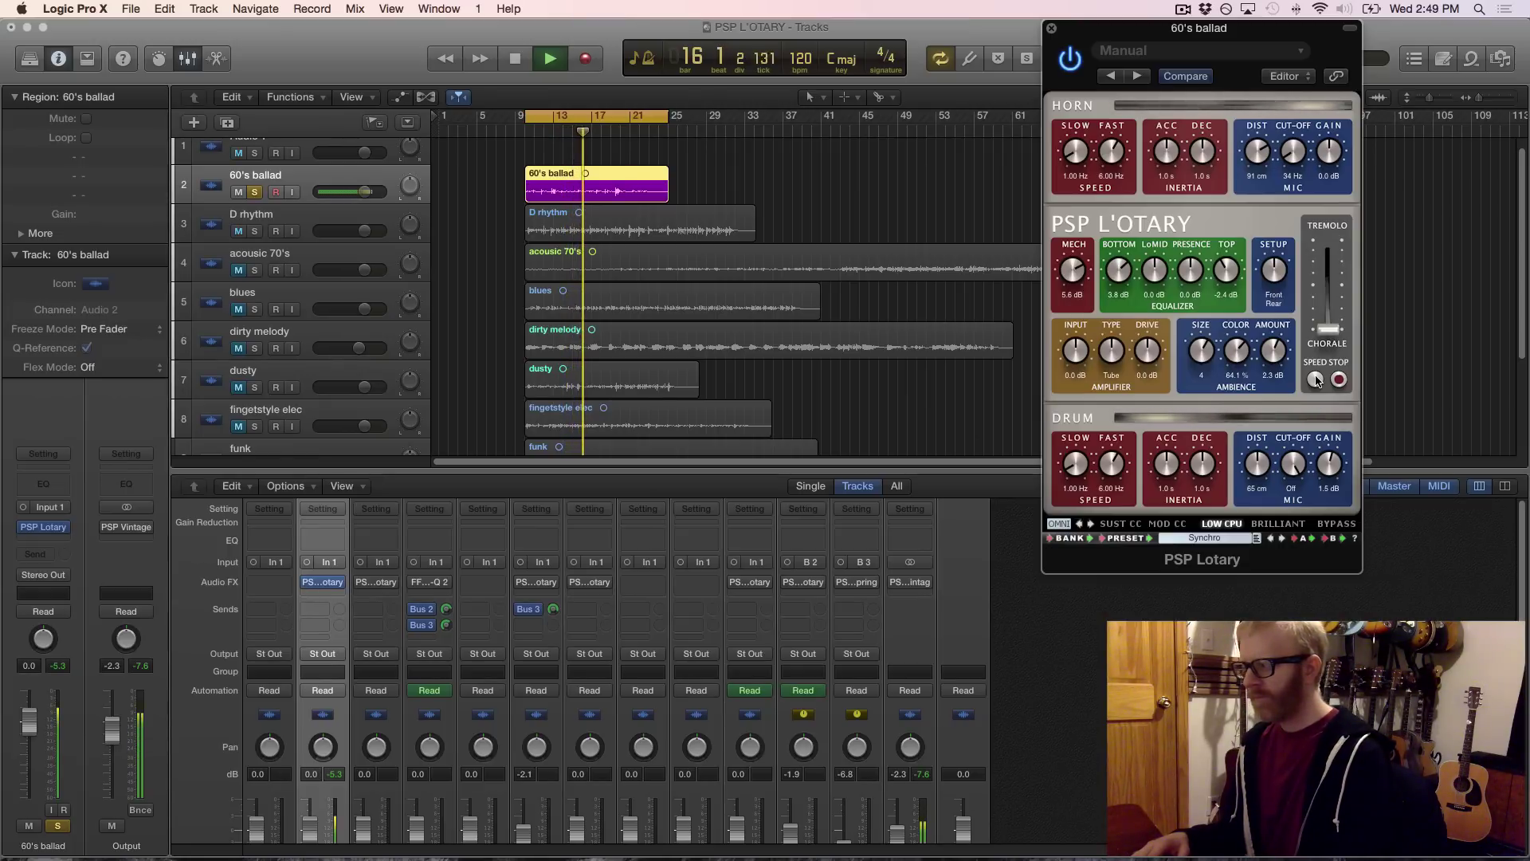
left_click(1317, 381)
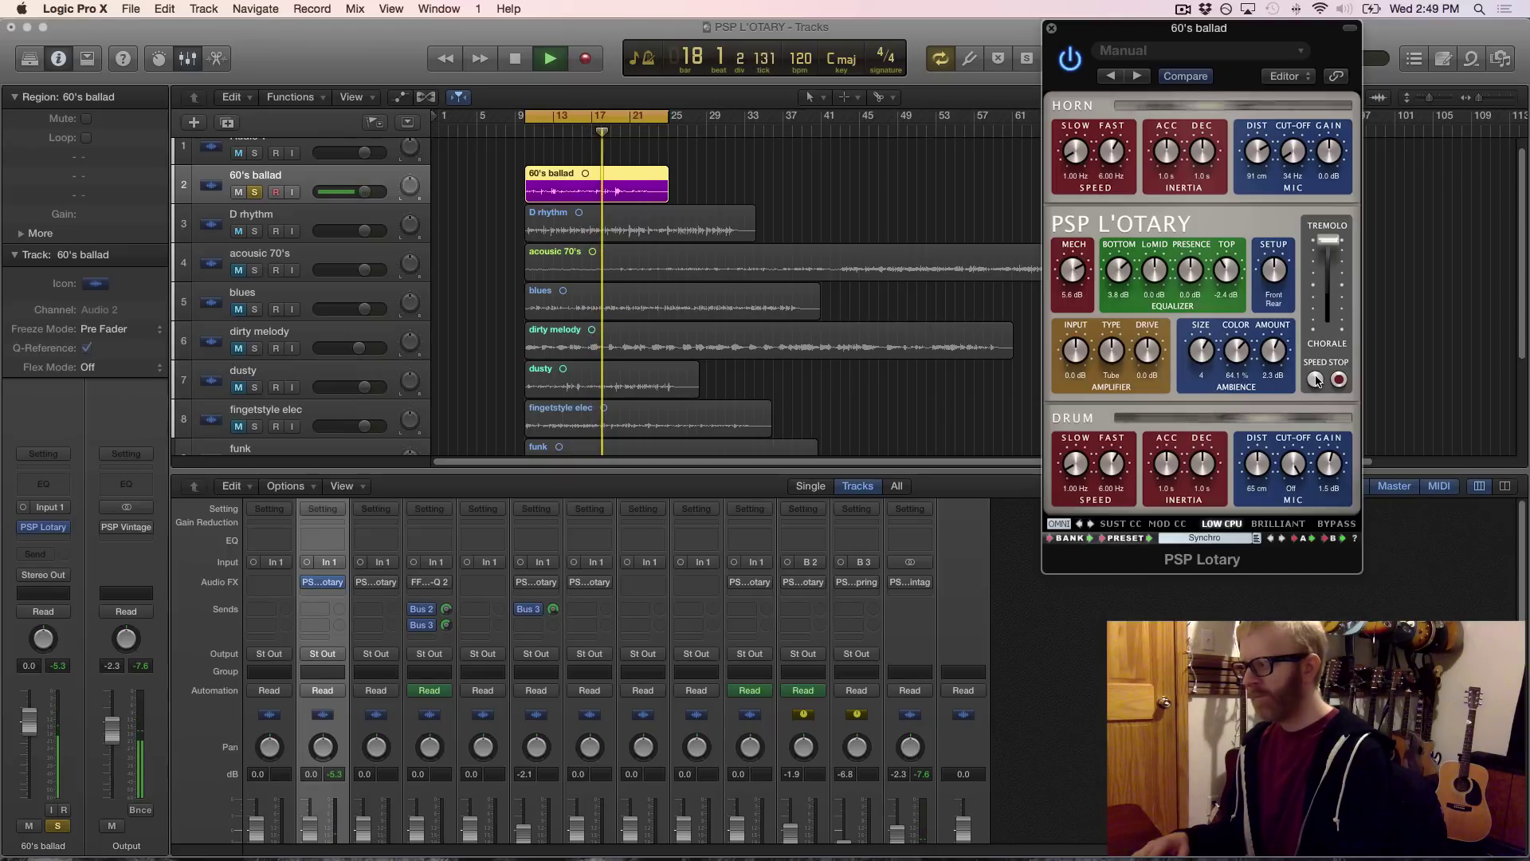
left_click(1317, 381)
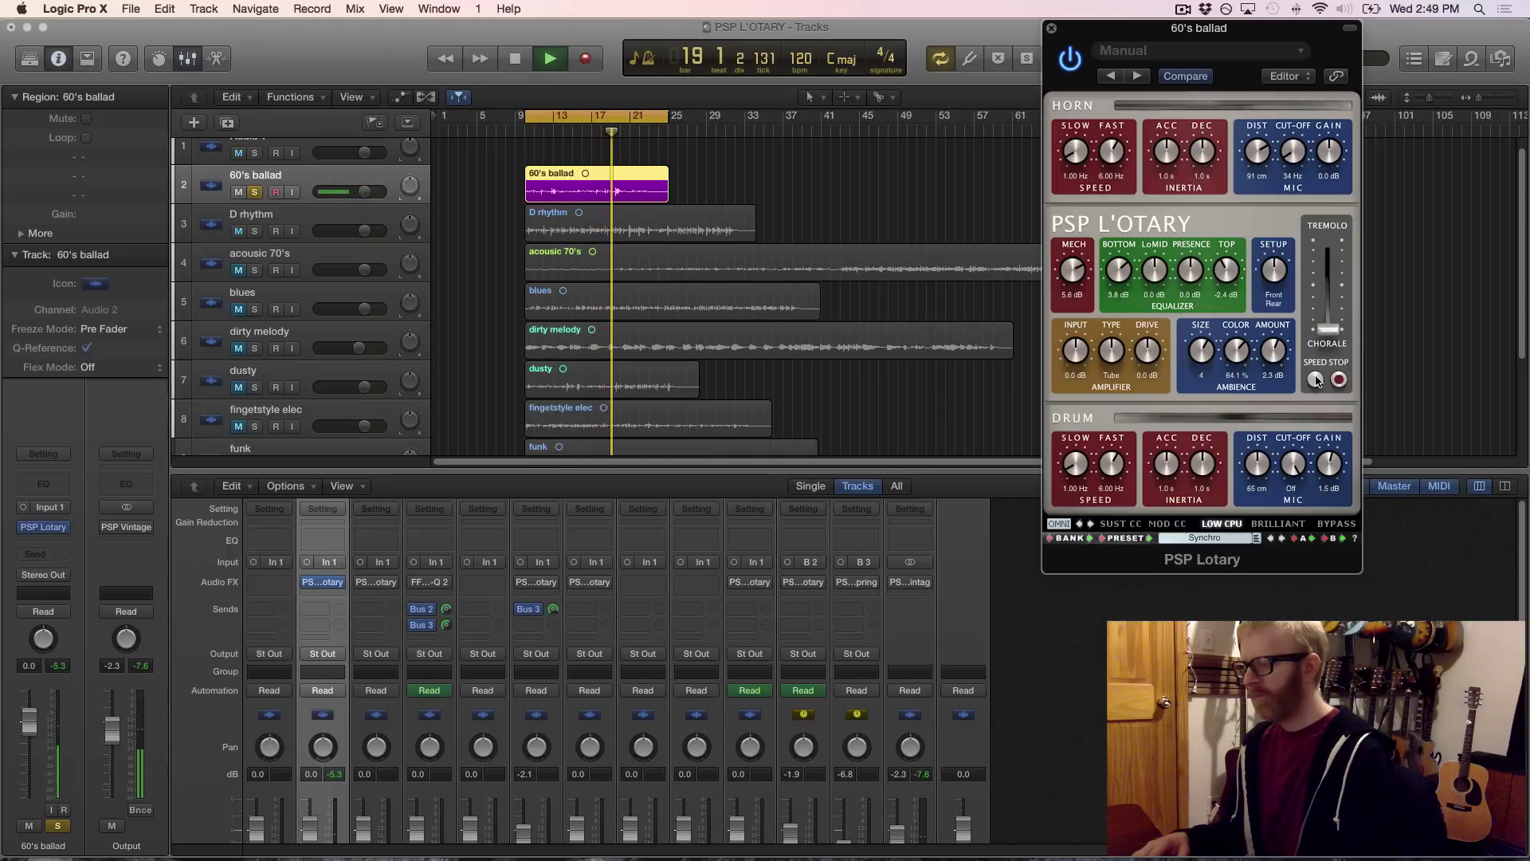
left_click(1317, 381)
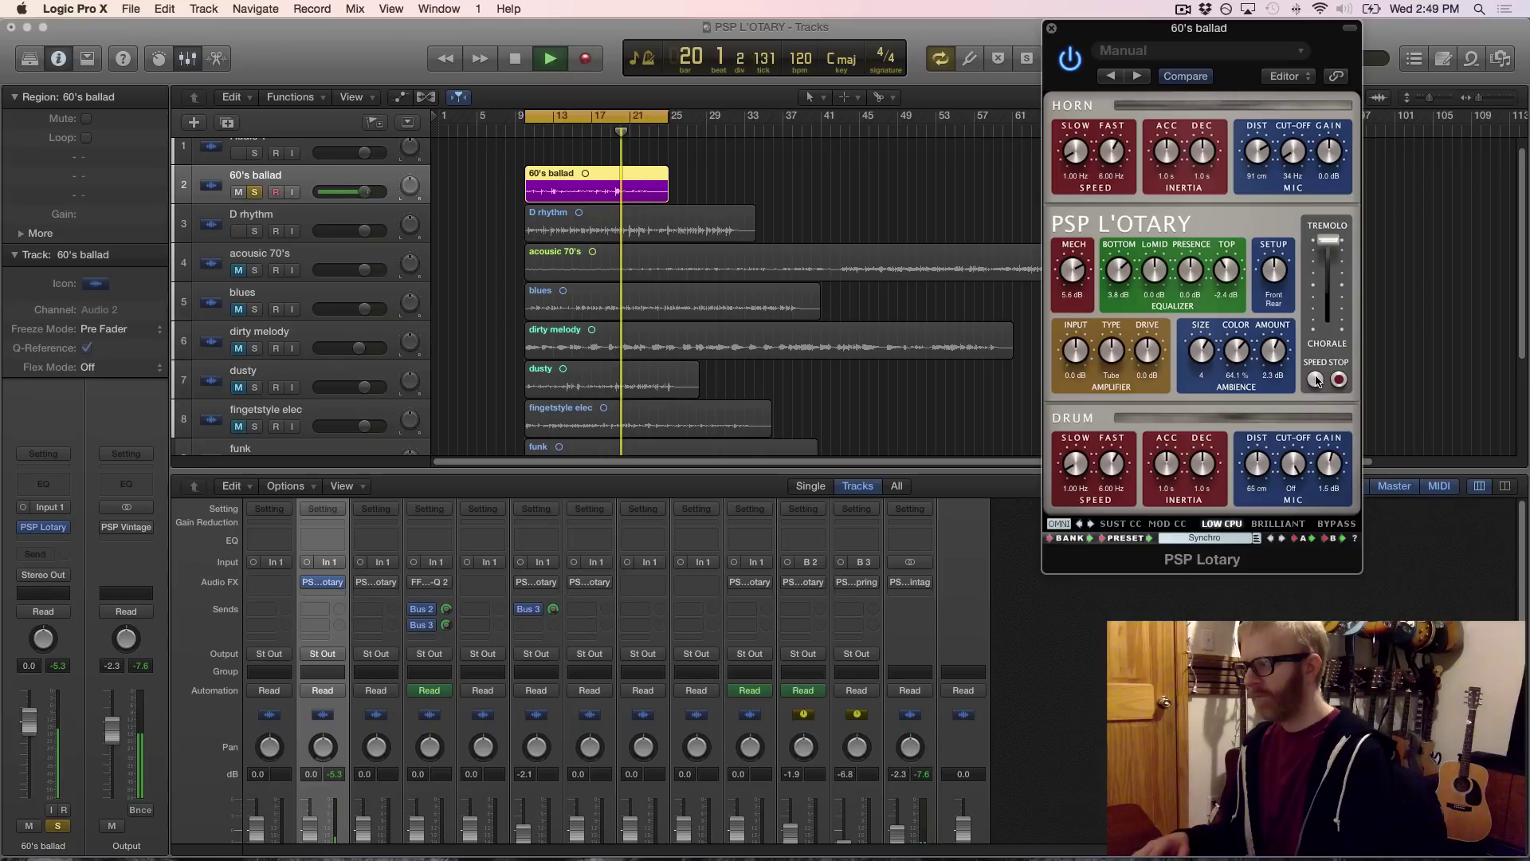
left_click(1316, 381)
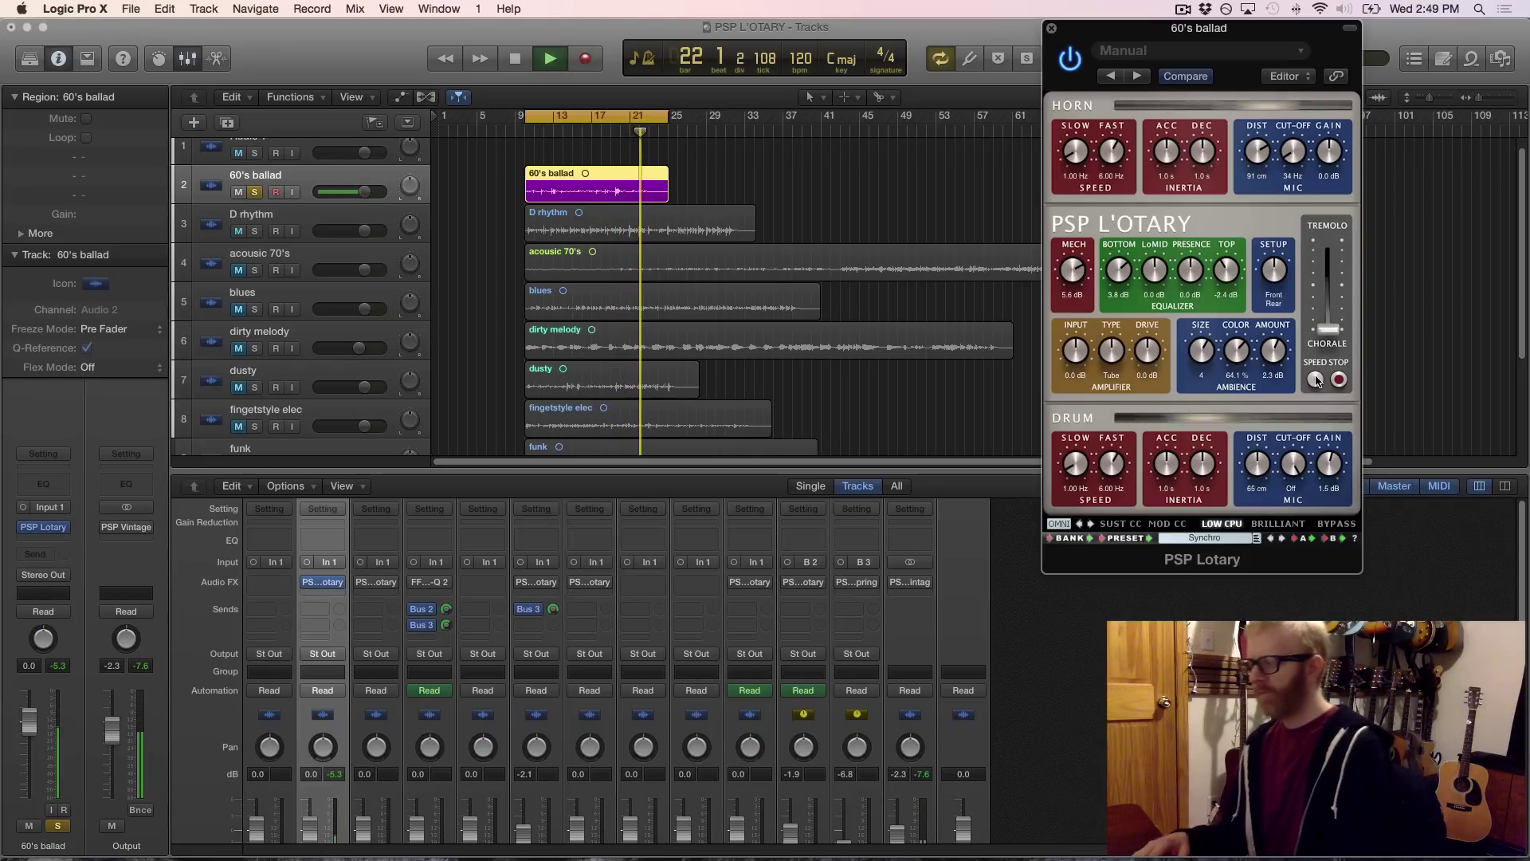
left_click(1317, 381)
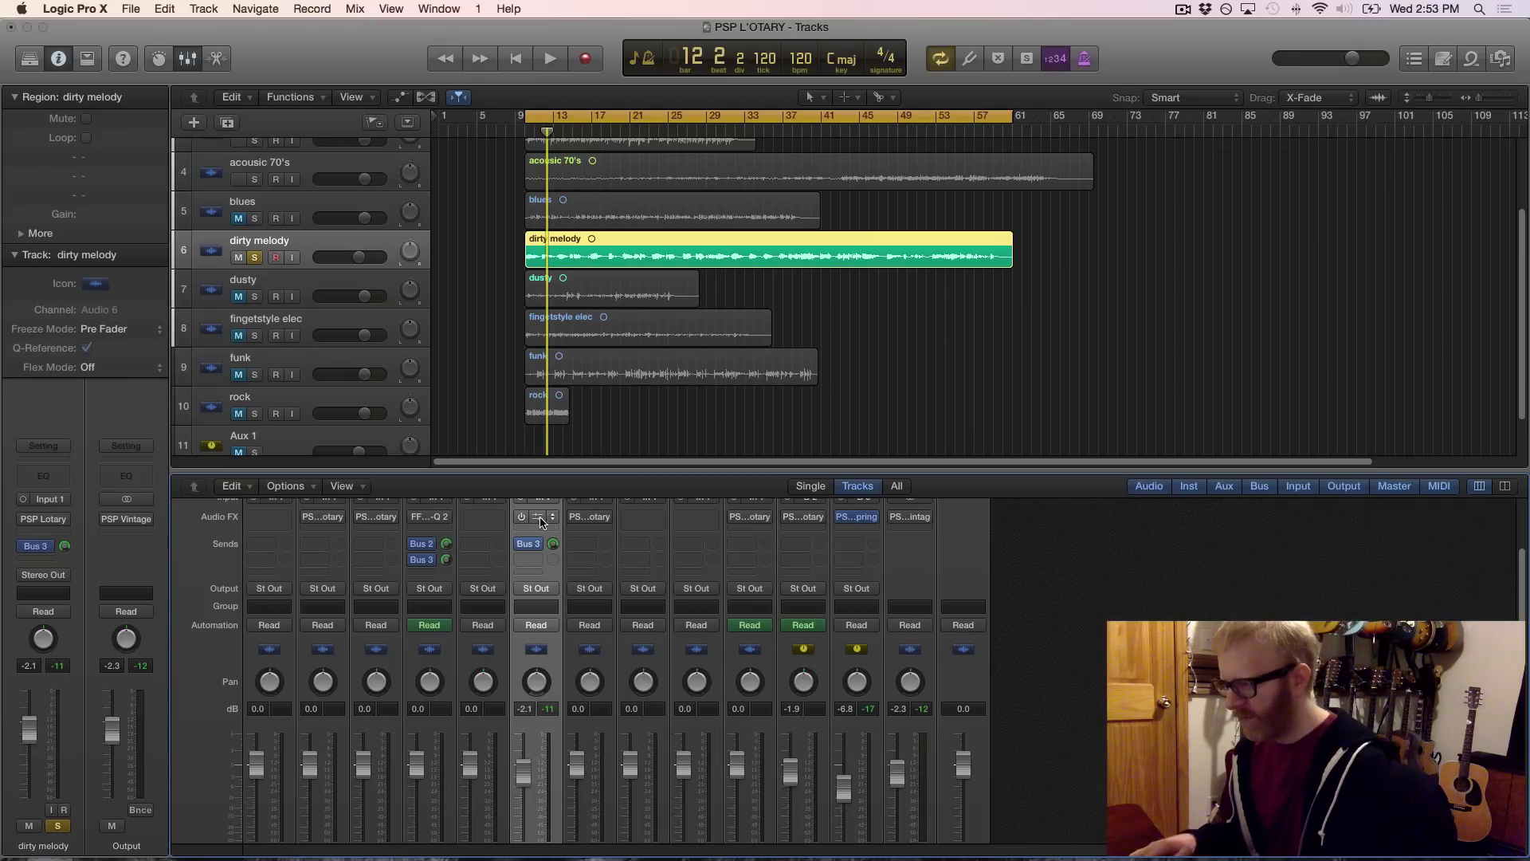
Open the dirty melody channel's PSP L'otary insert and play the track through it.
left_click(540, 519)
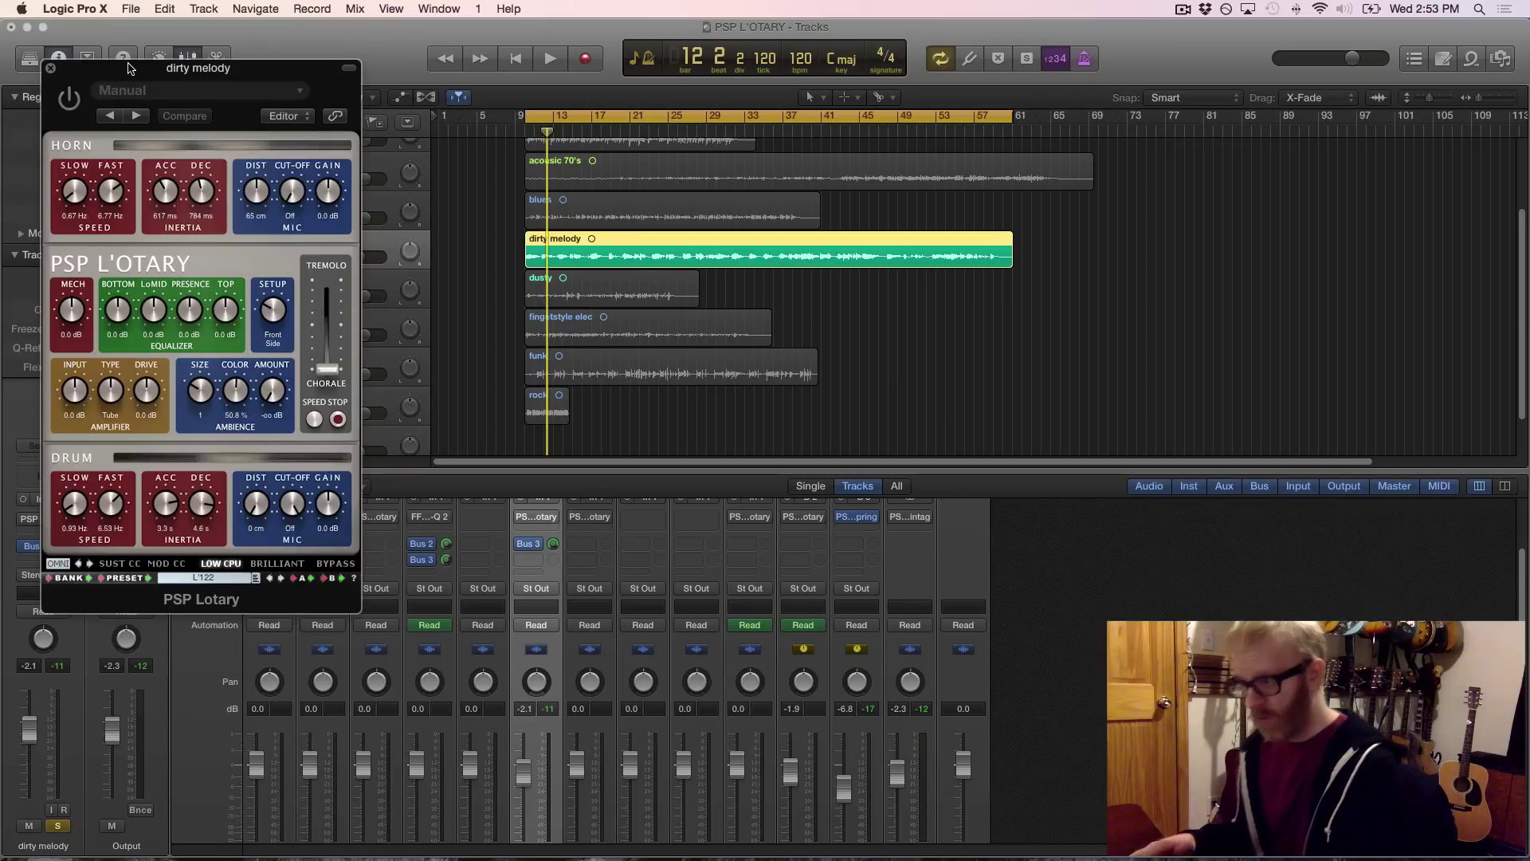
key("space")
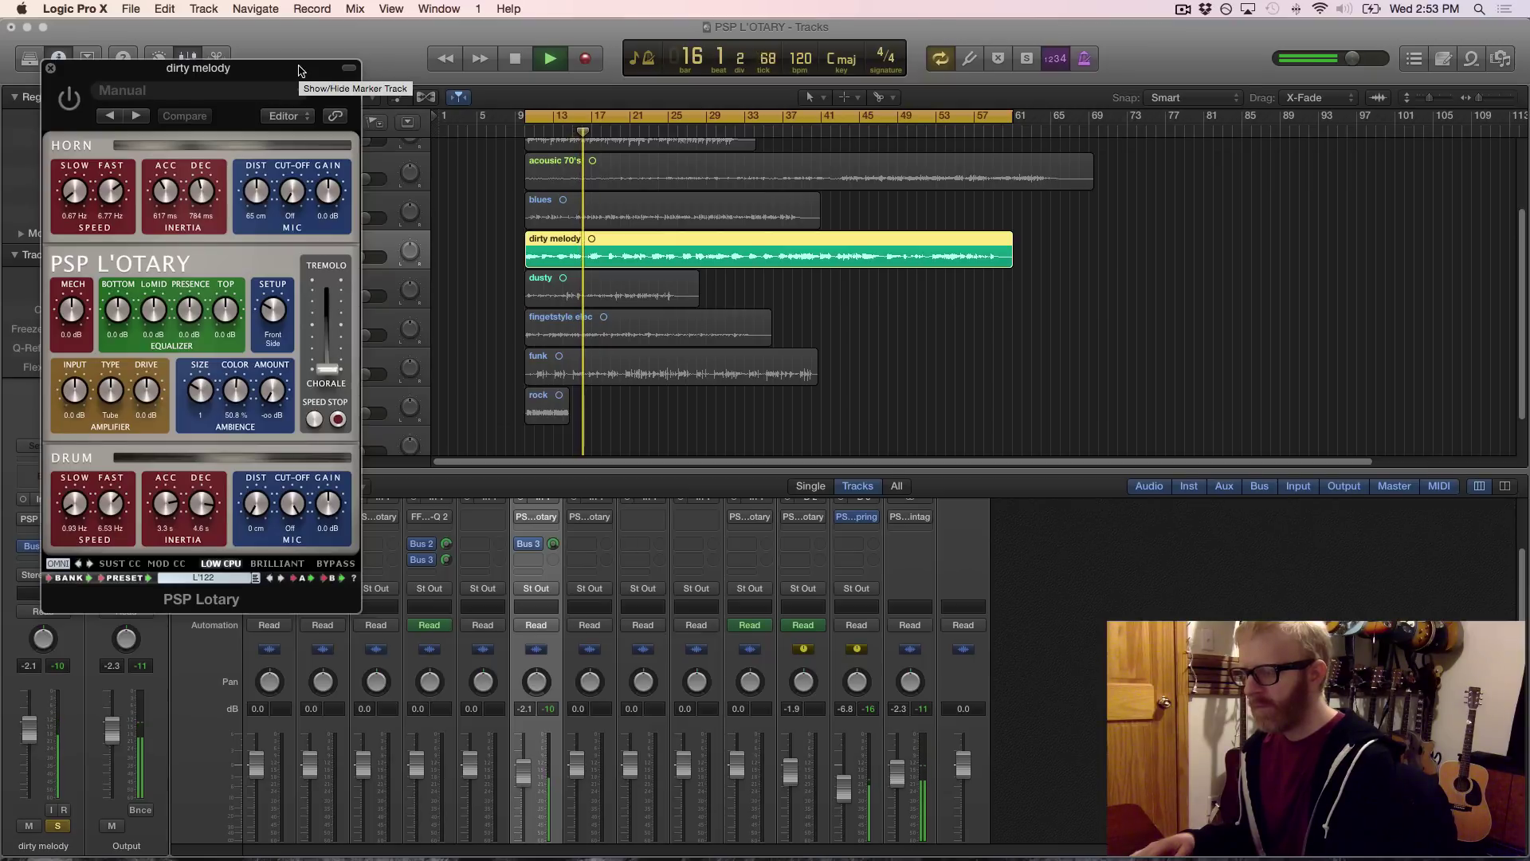
Restart dirty melody playback from the cycle start and alternate the rotor between Tremolo and Chorale.
key("space")
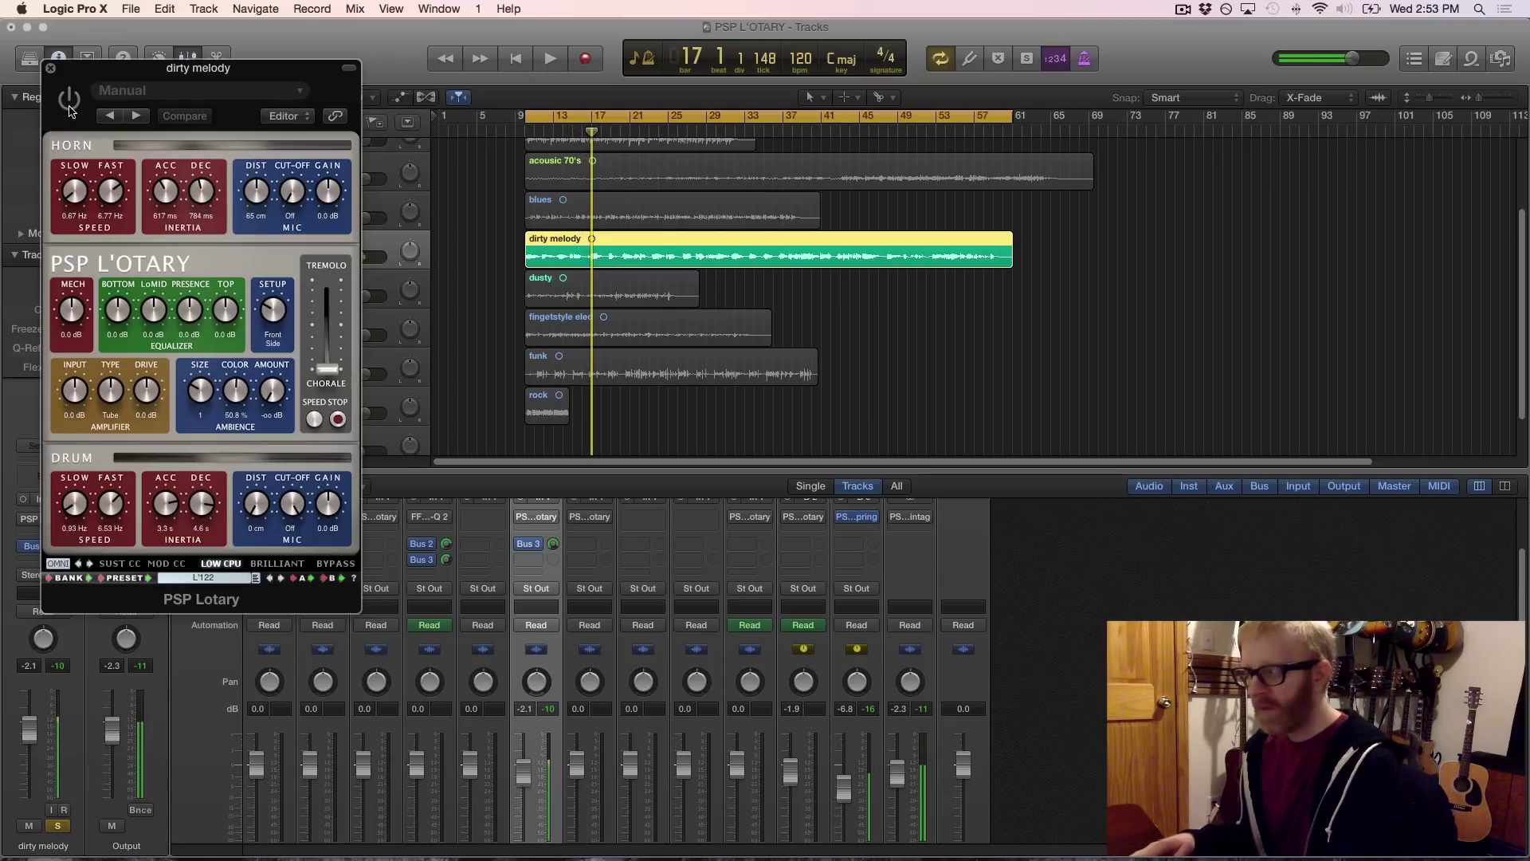
key("space")
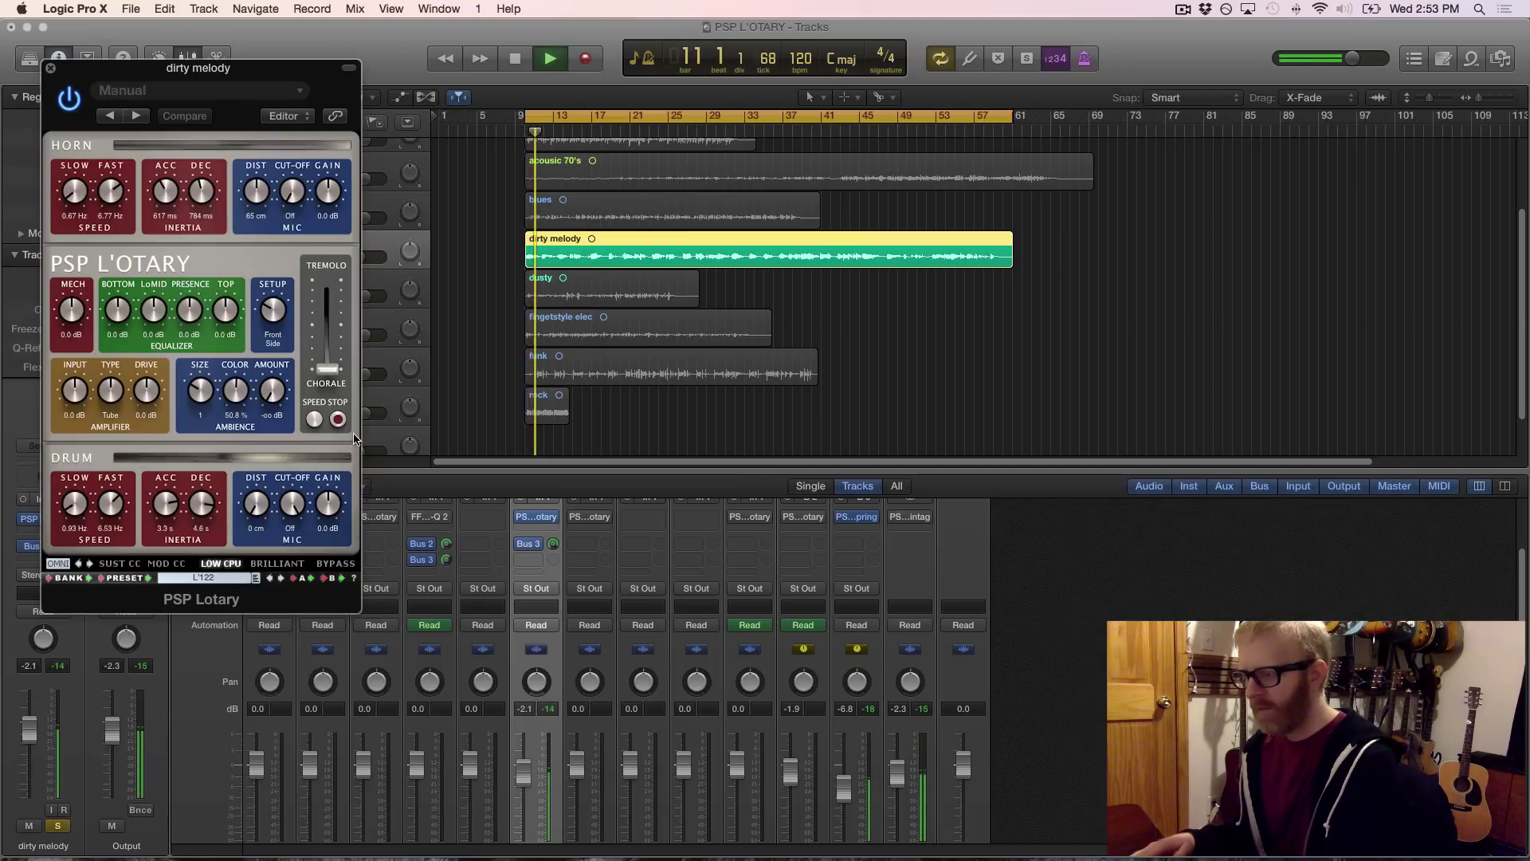
left_click(312, 420)
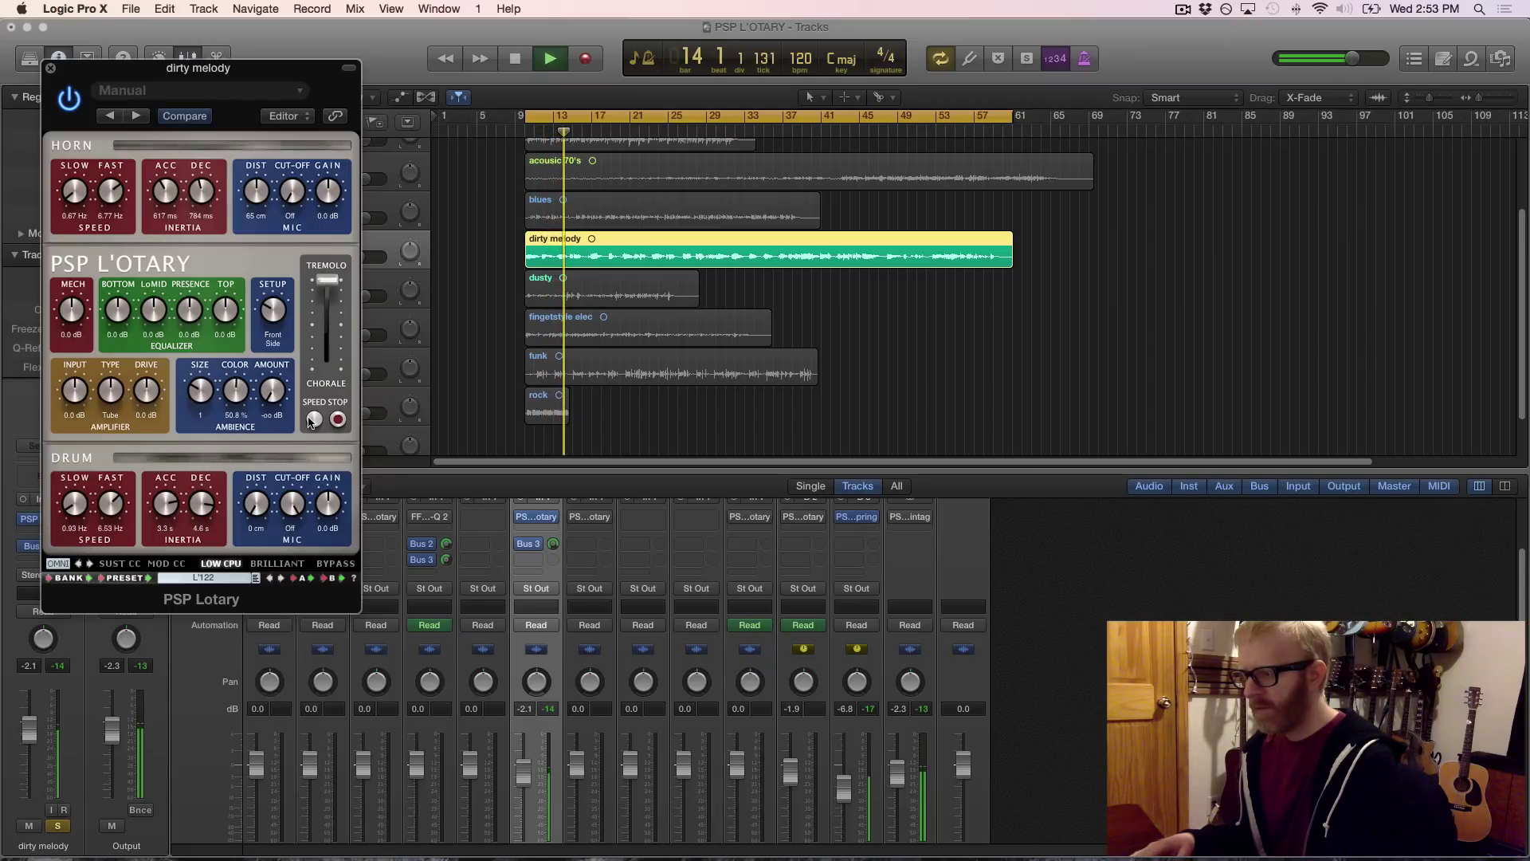
left_click(312, 420)
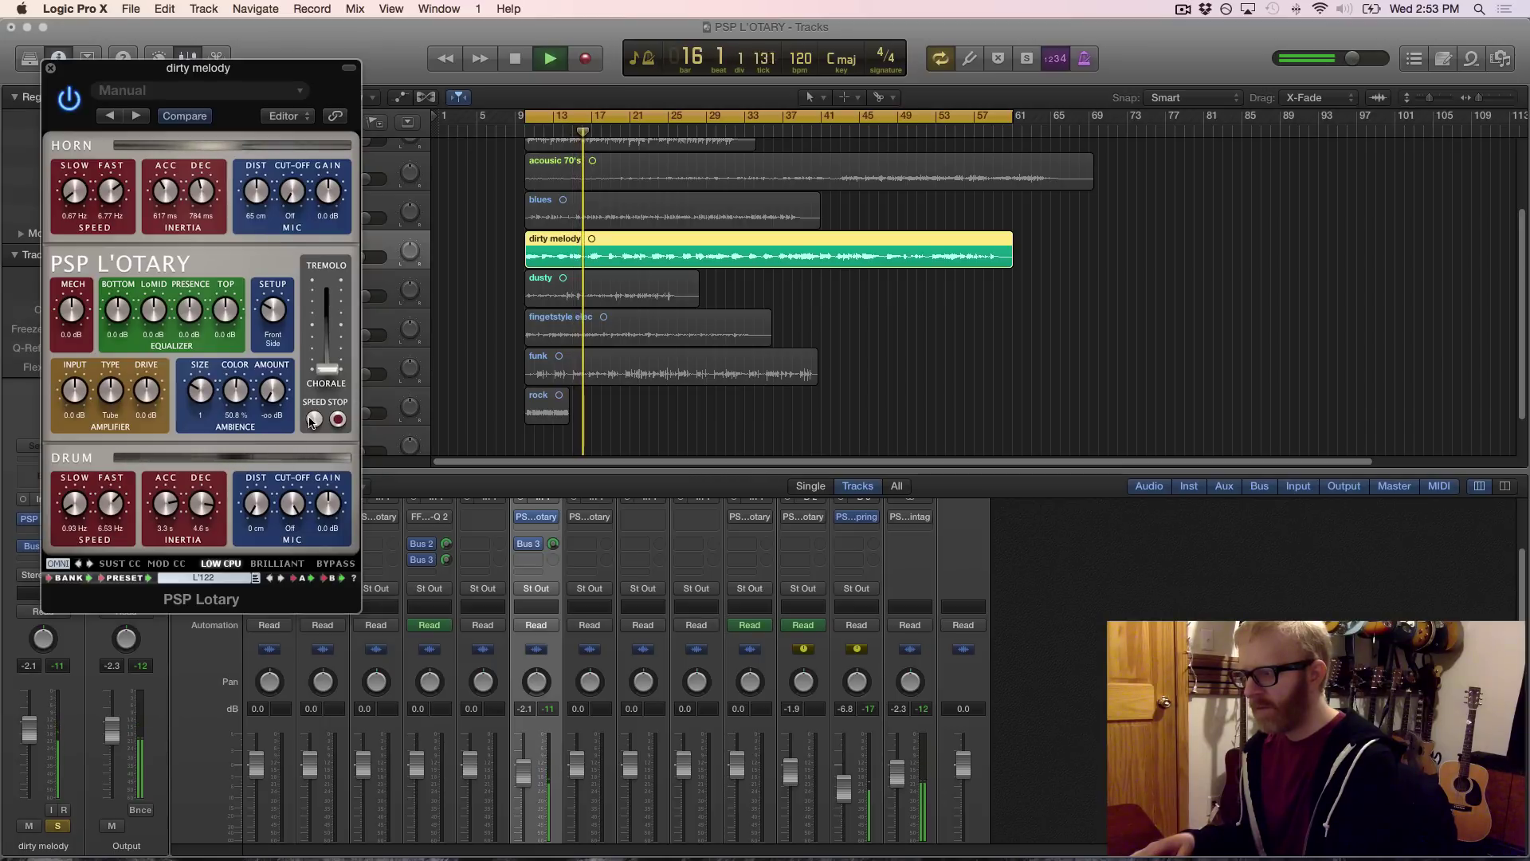
left_click(312, 420)
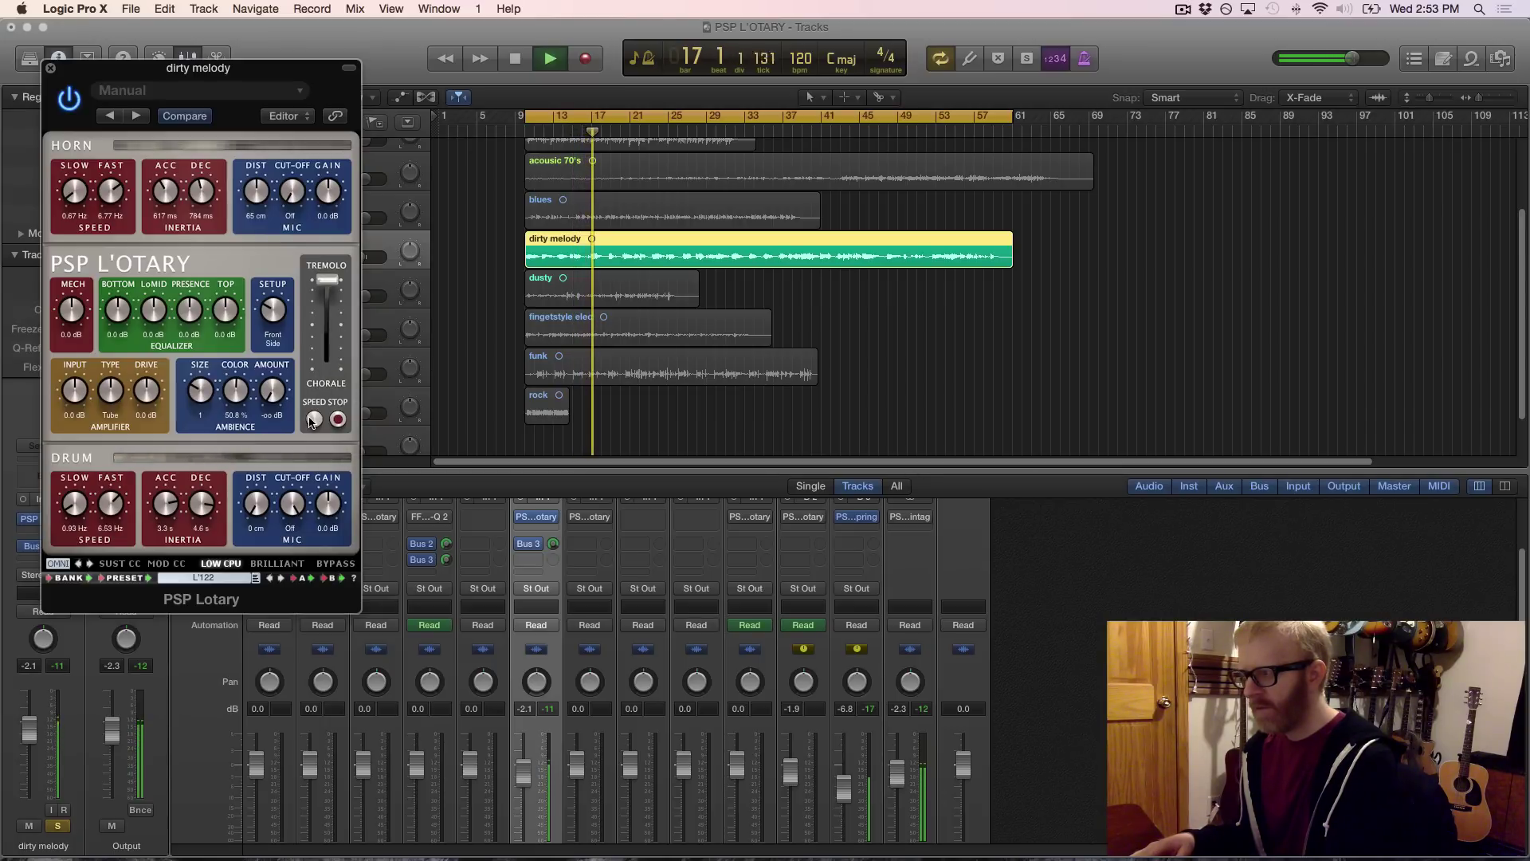
left_click(313, 420)
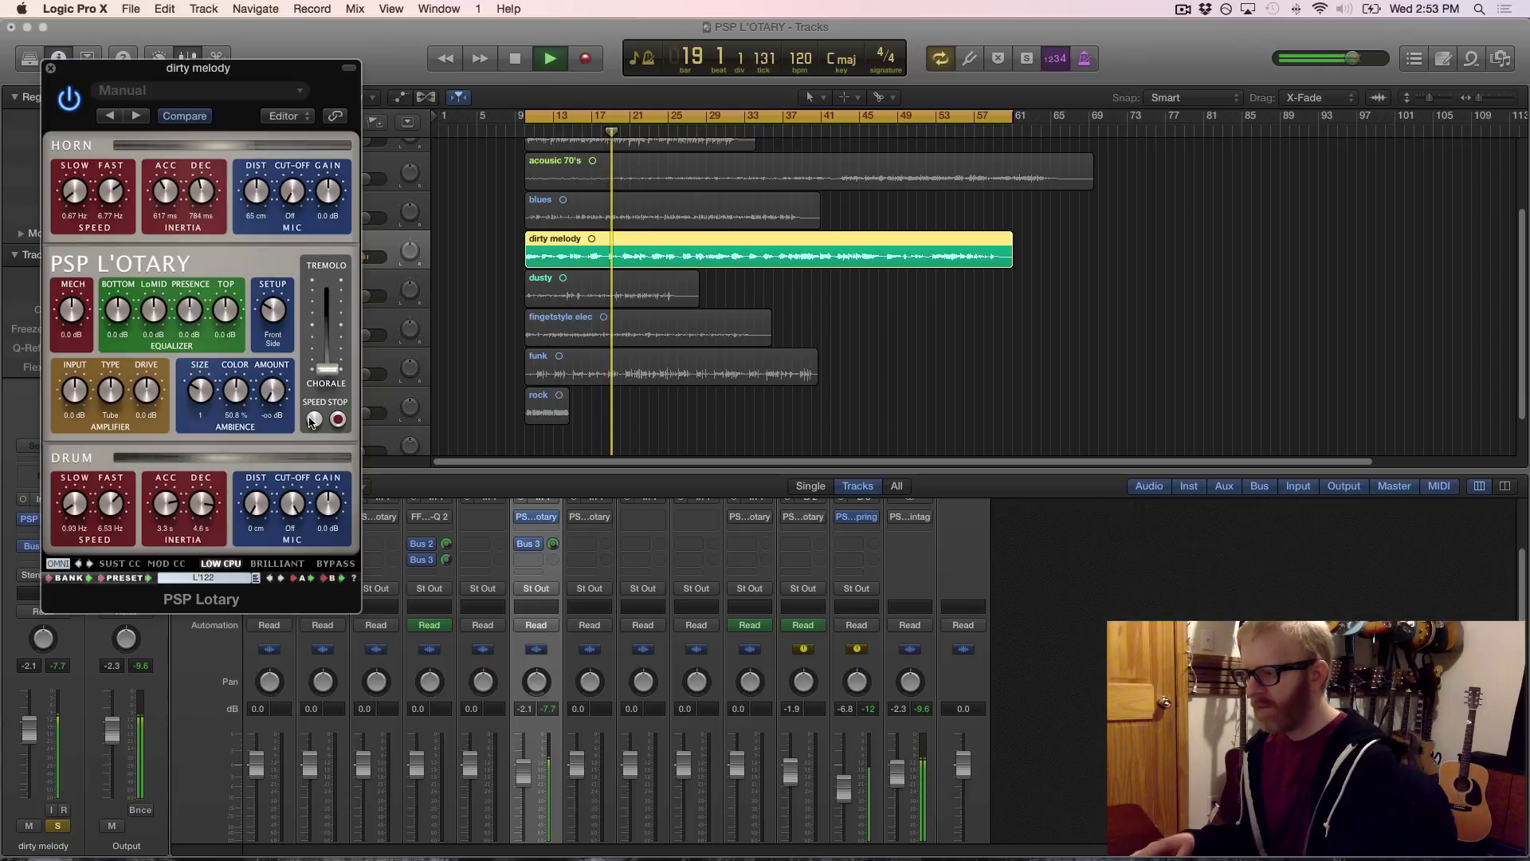
Keep switching the rotor speed, finish on Chorale, and stop playback at bar 31.
left_click(312, 420)
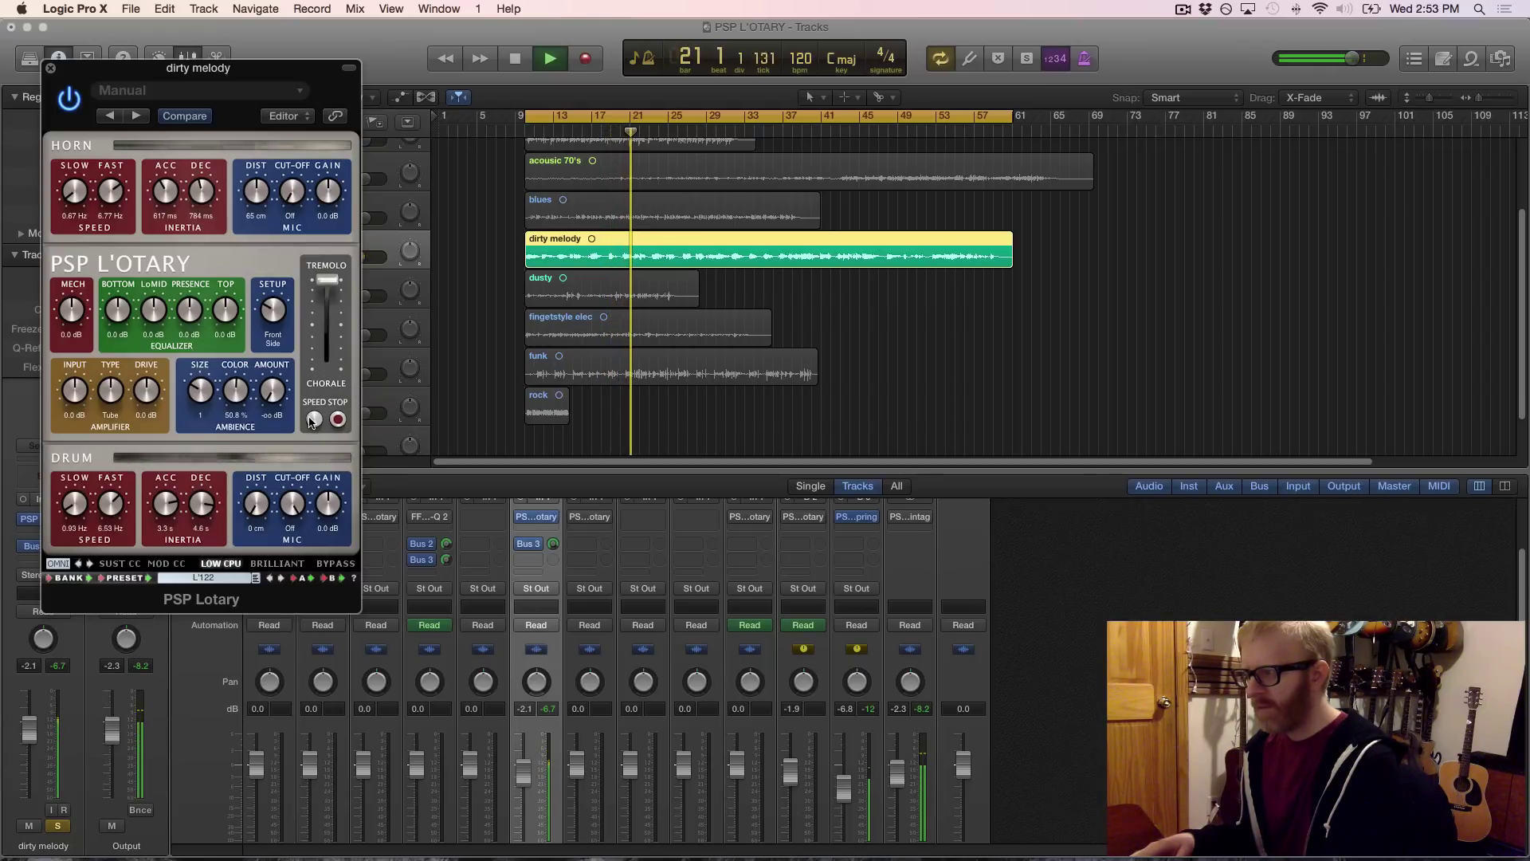
left_click(312, 421)
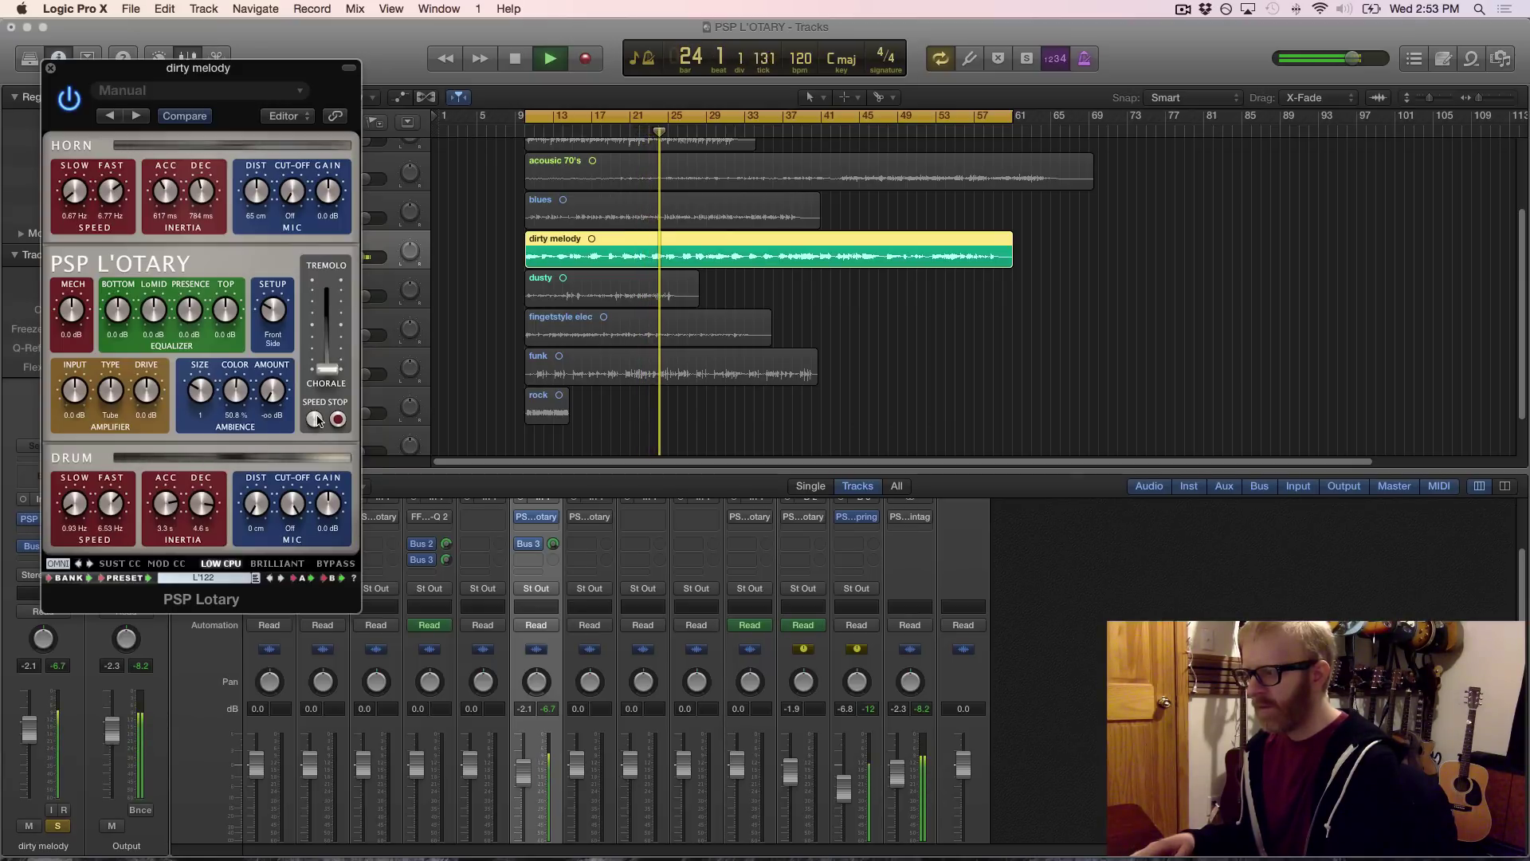
left_click(315, 420)
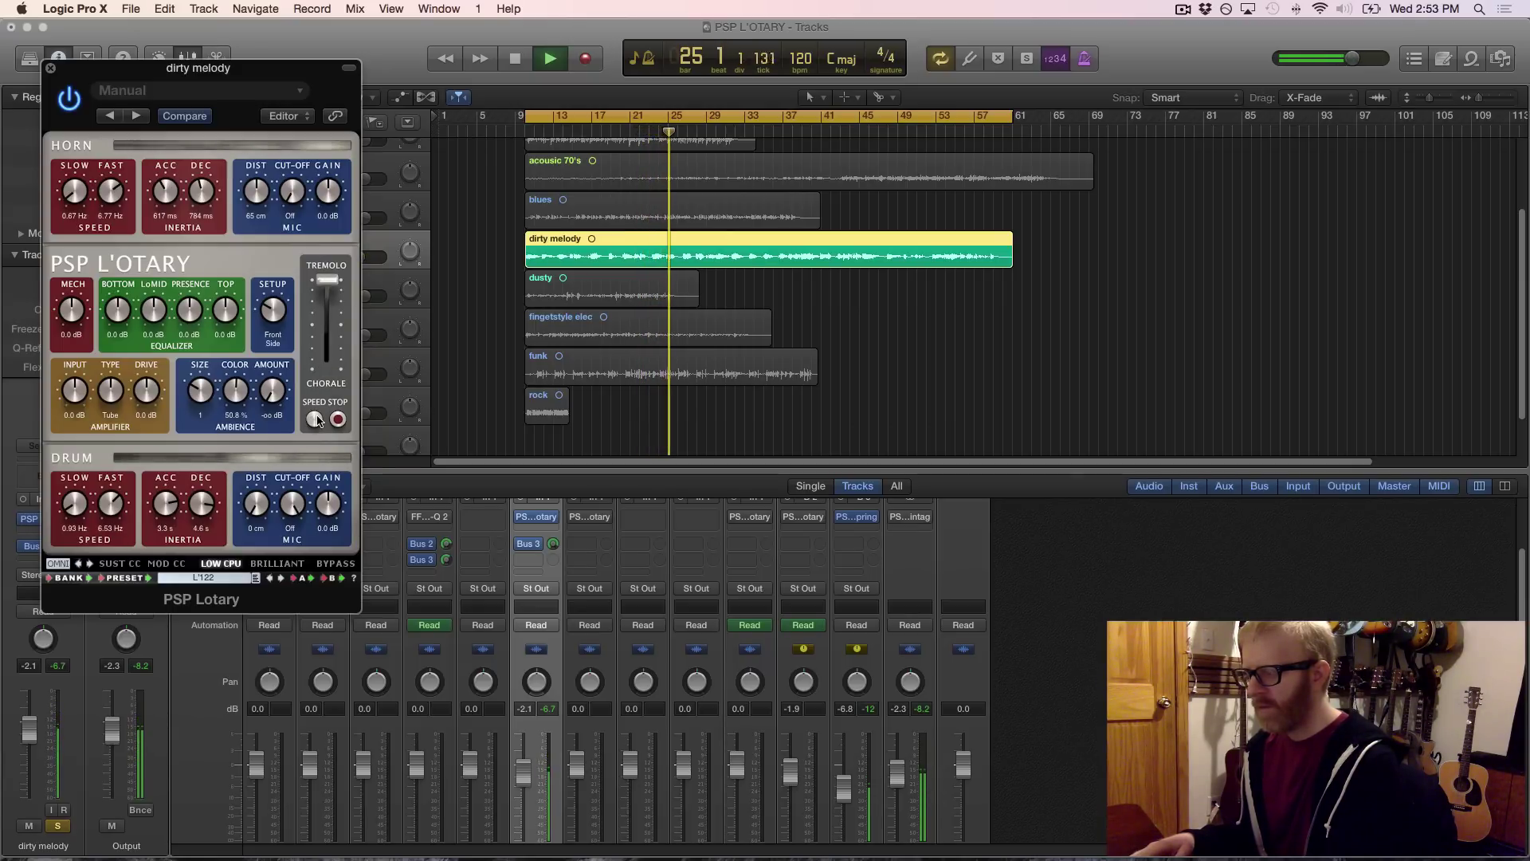
left_click(315, 420)
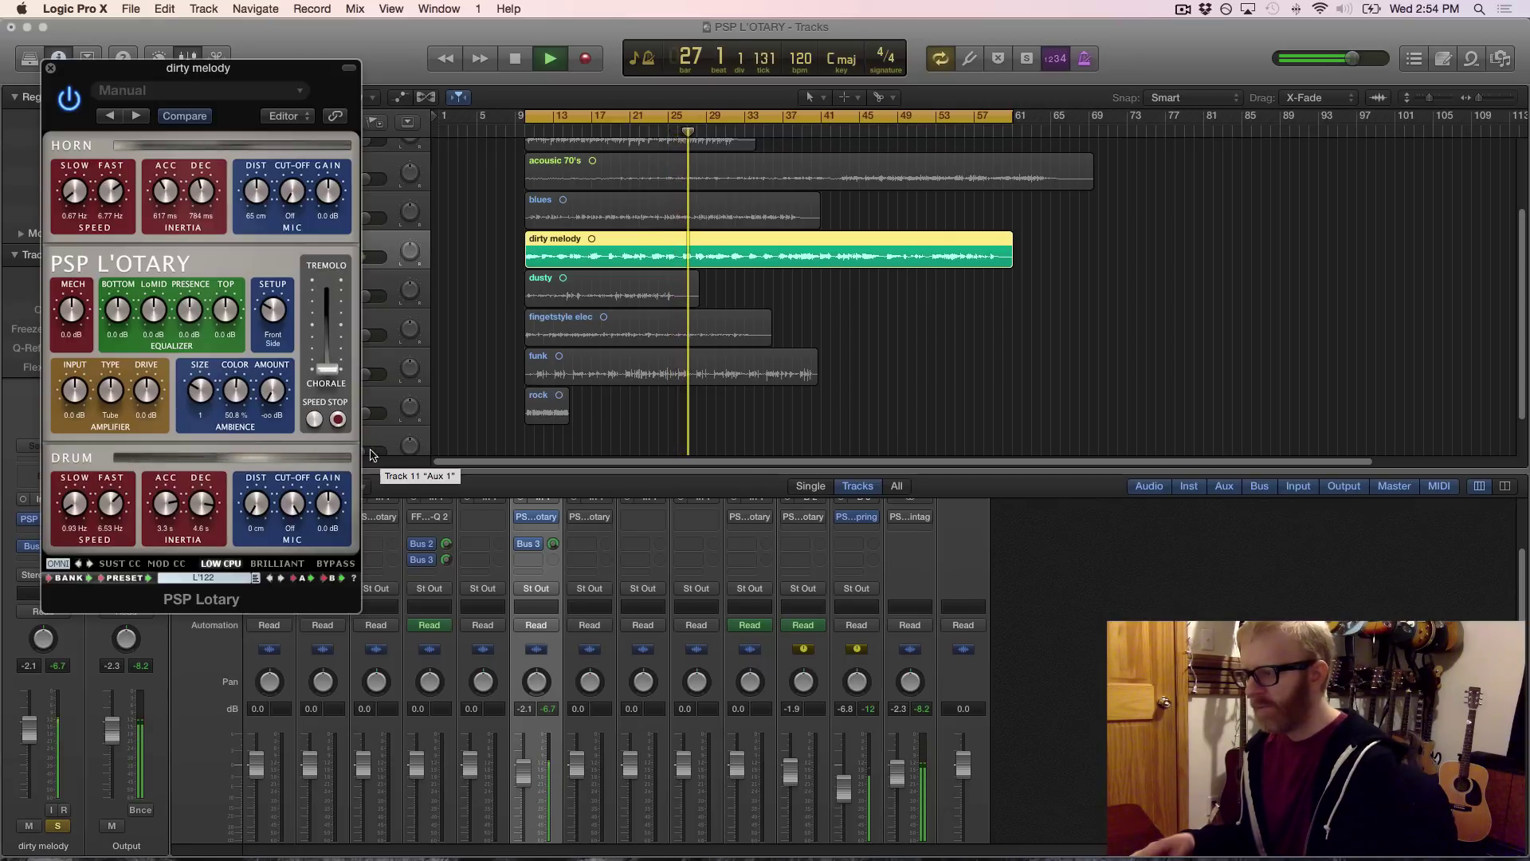
left_click(317, 420)
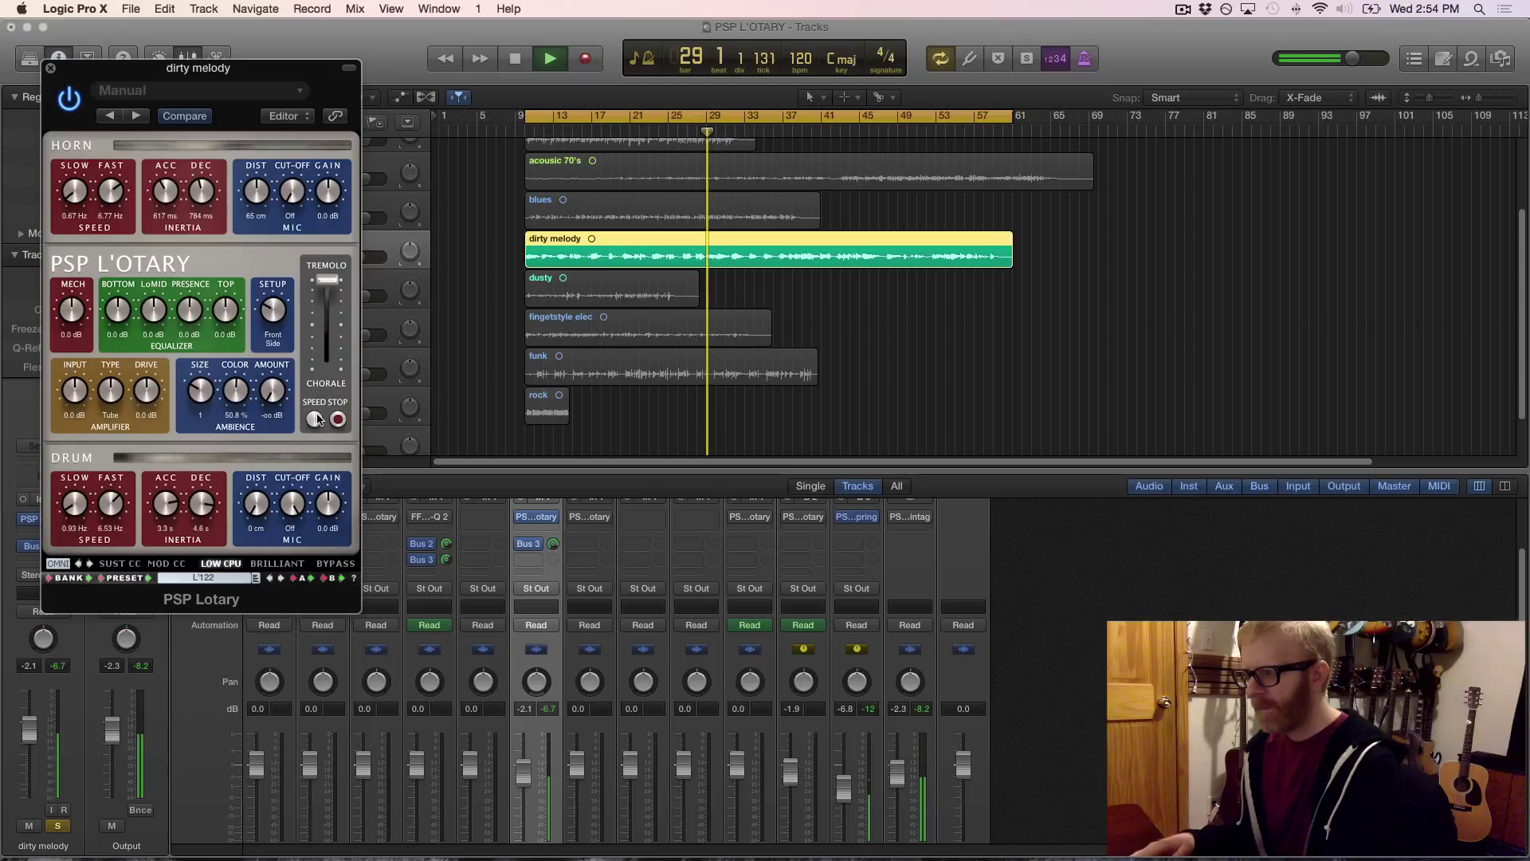
left_click(317, 420)
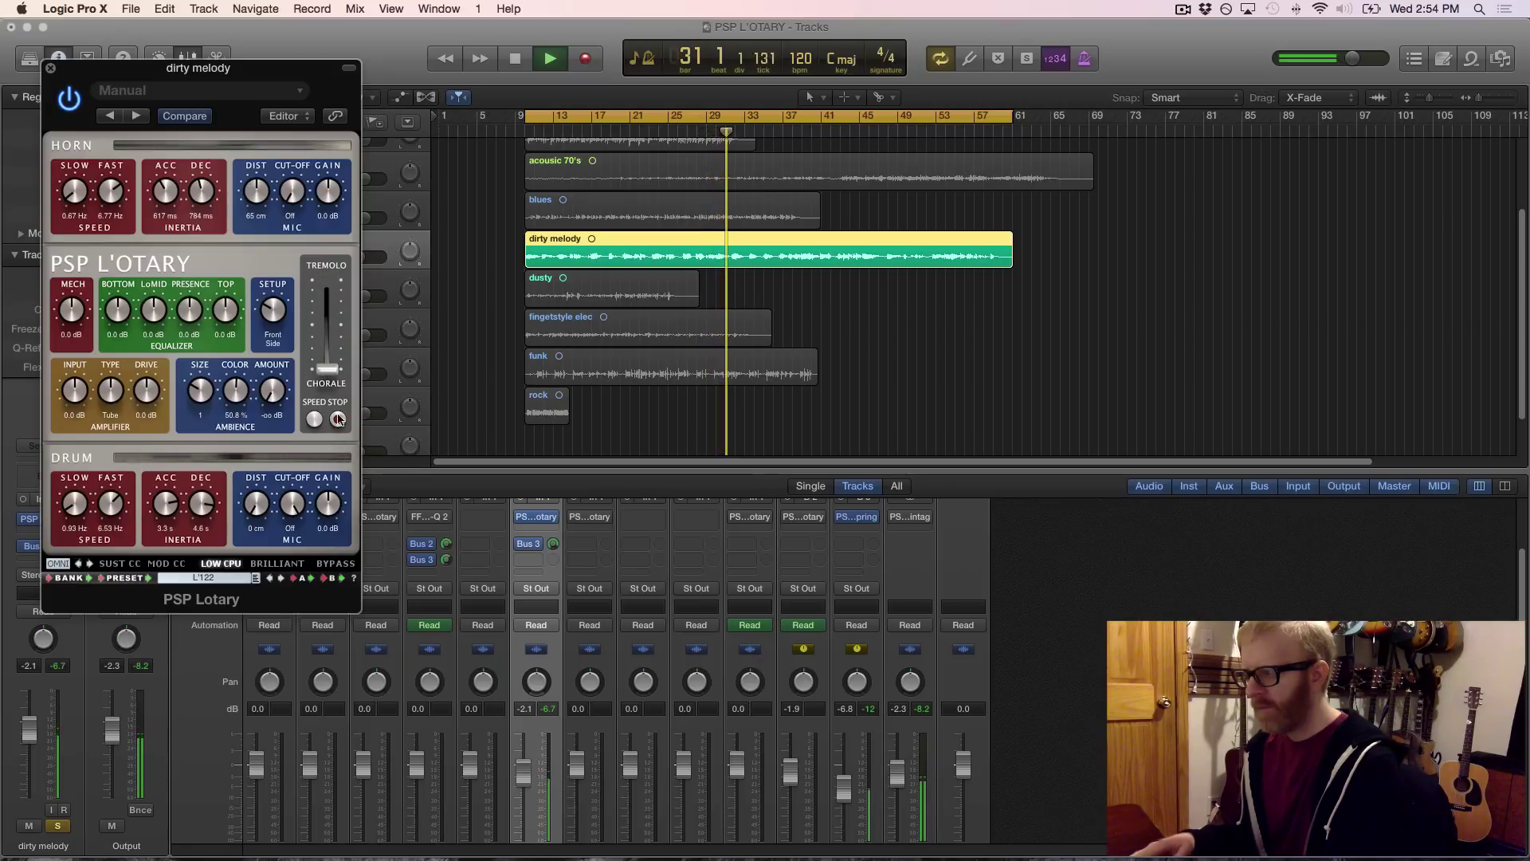
key("space")
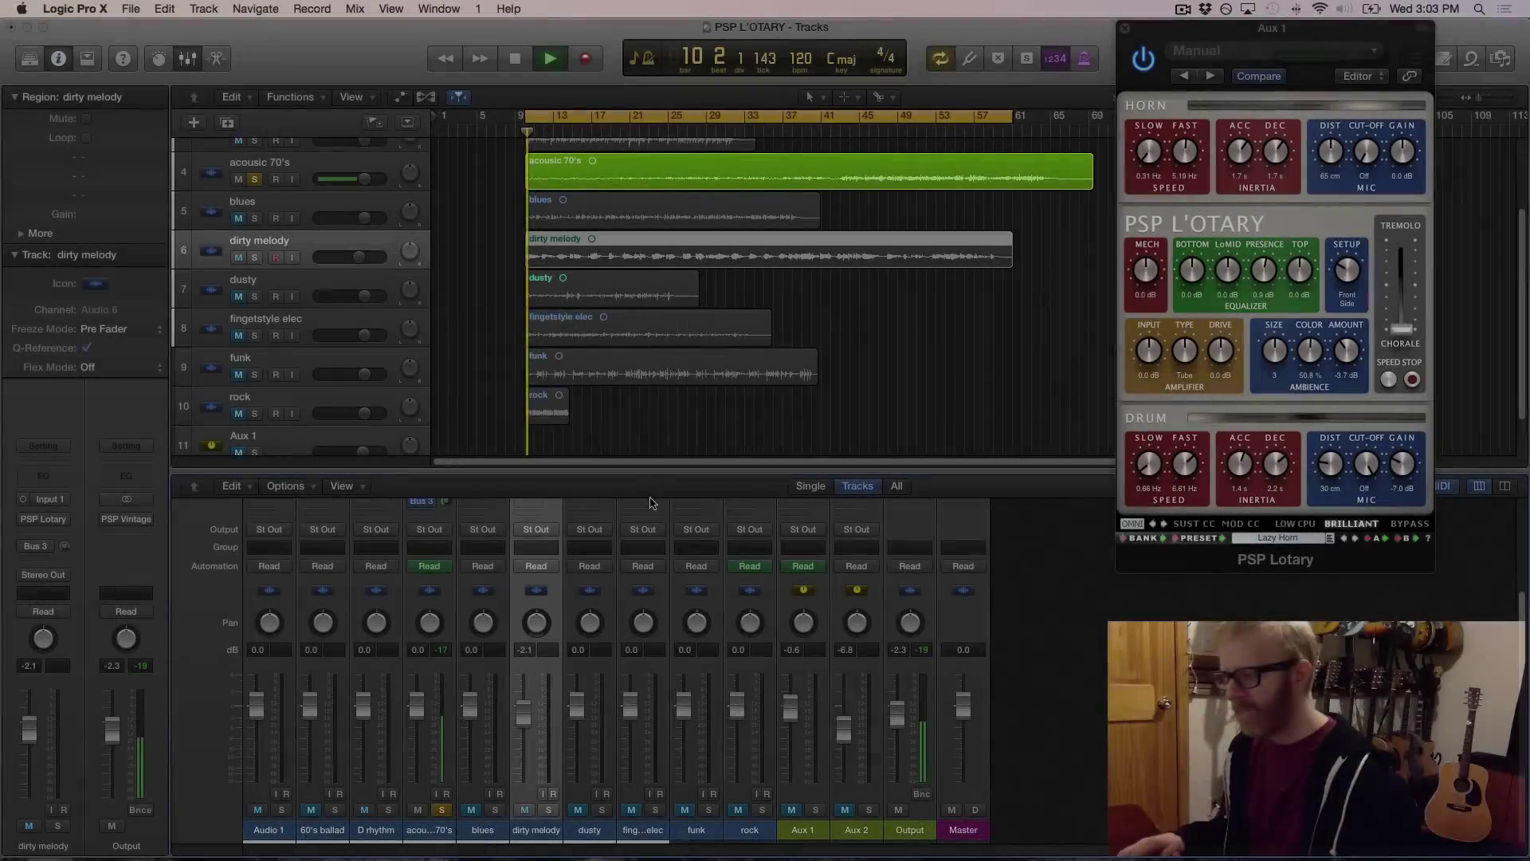
Review mixer sends and faders, replay the guitars through the Aux 1 rotary, stop near bar 13.
scroll(646, 575, "up", 3)
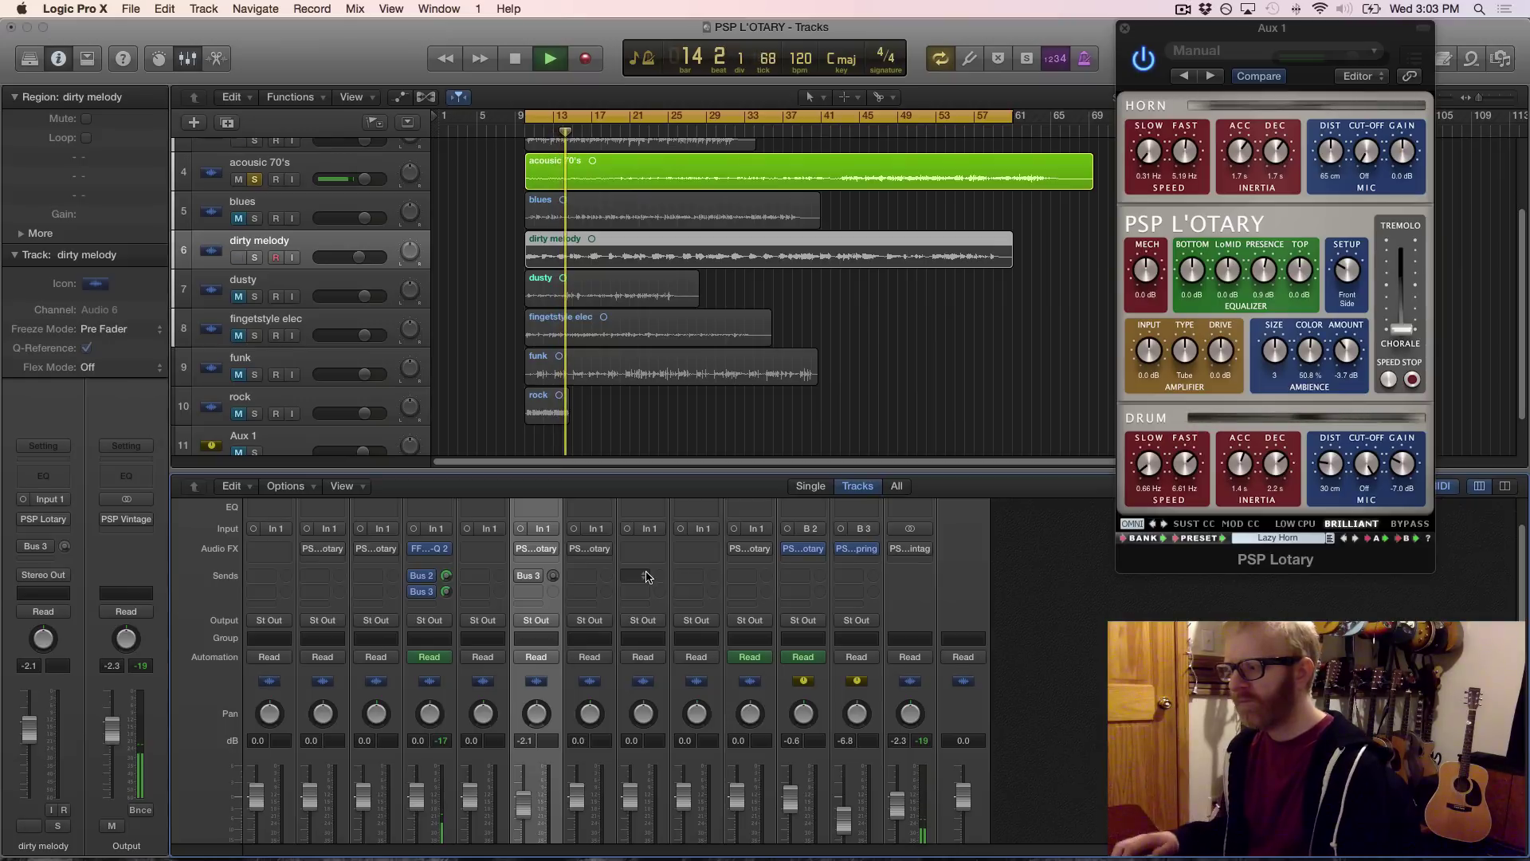
scroll(646, 576, "down", 2)
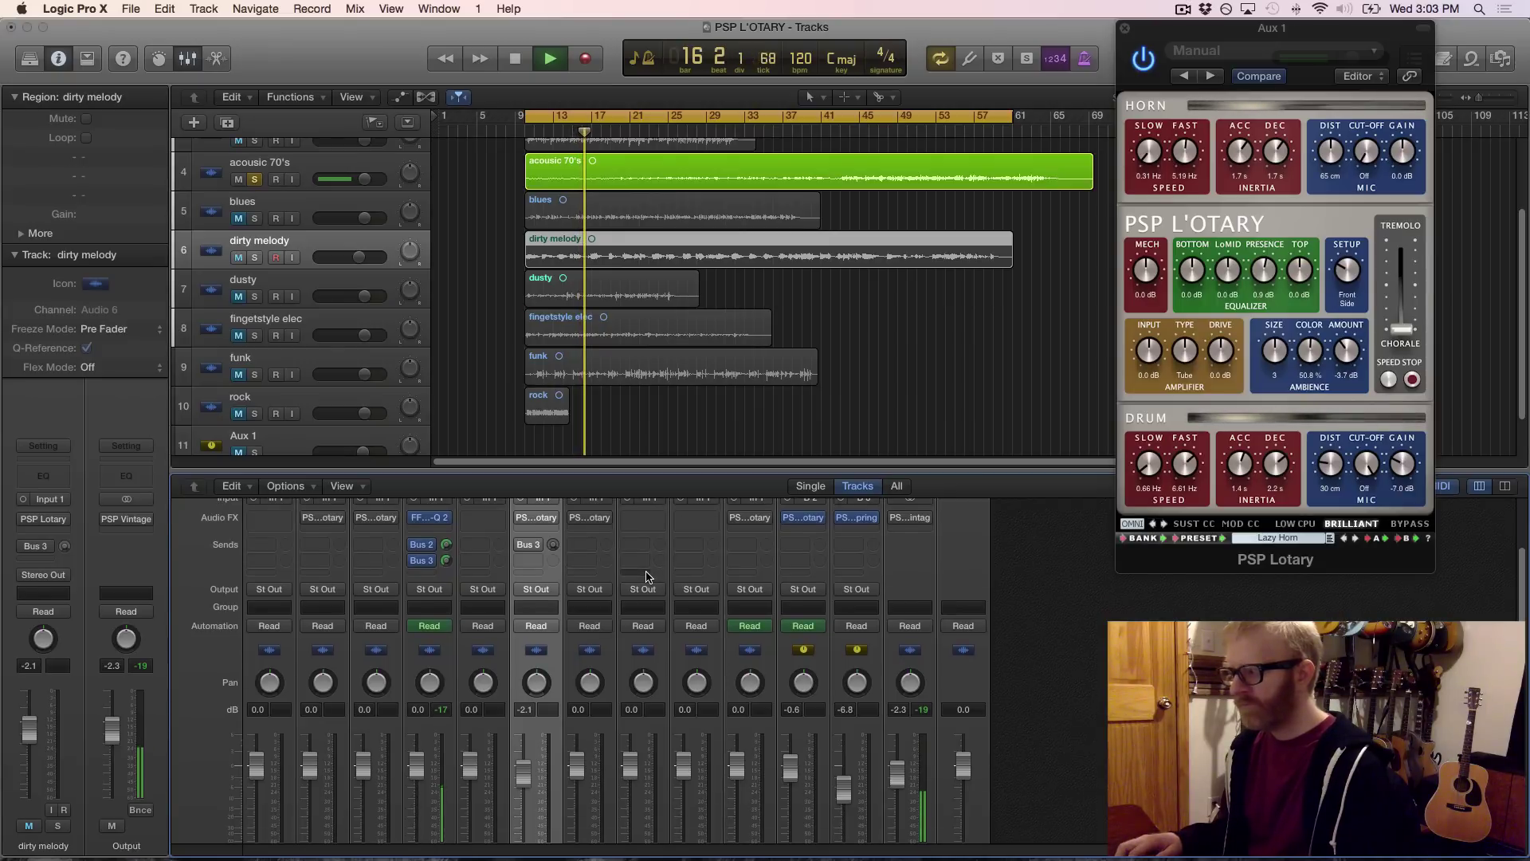
scroll(646, 575, "down", 3)
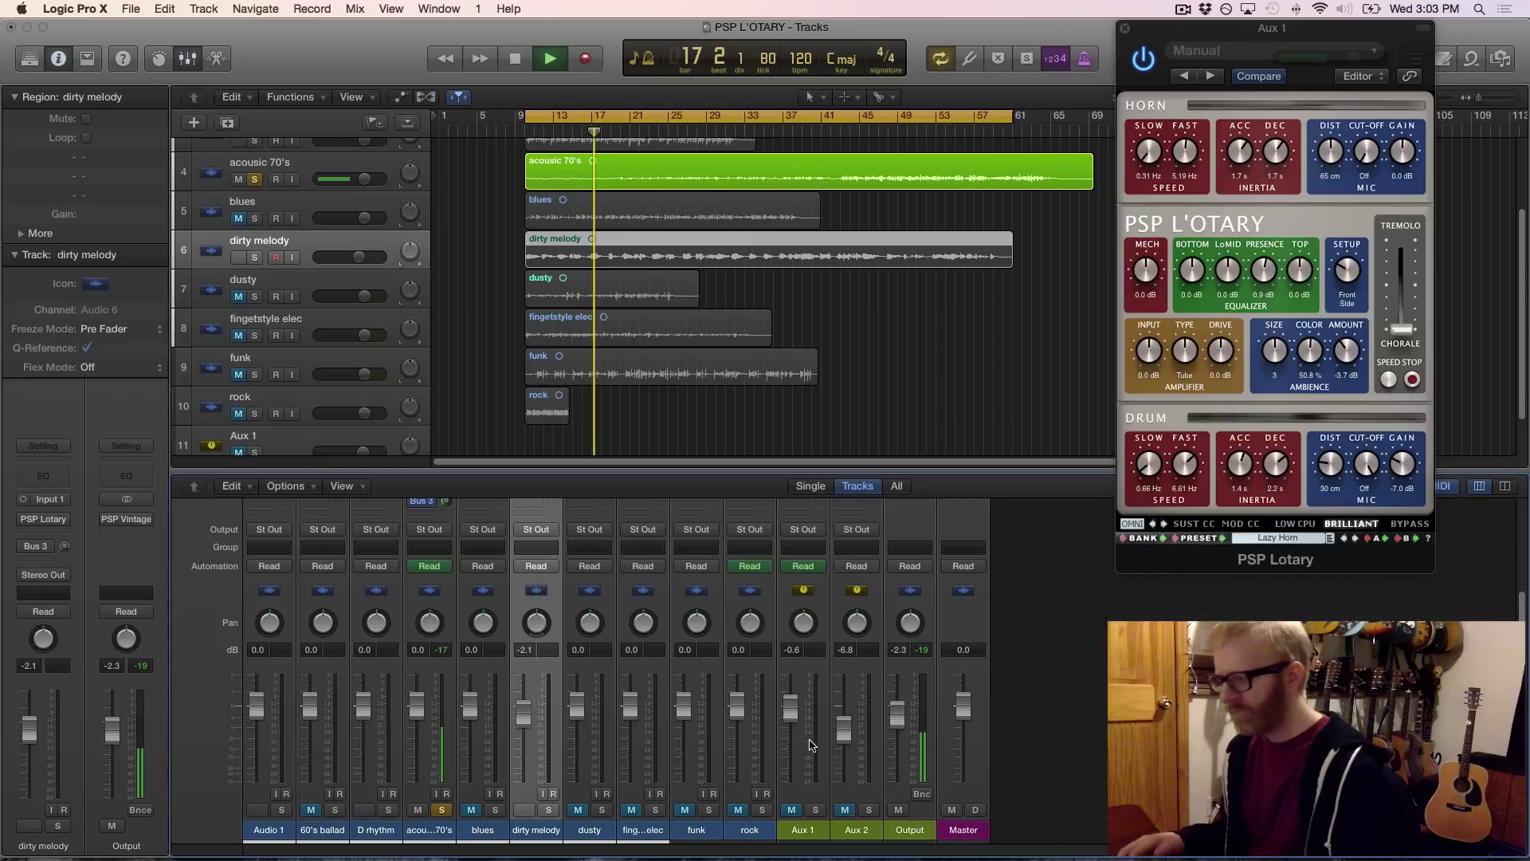
key("space")
key("space")
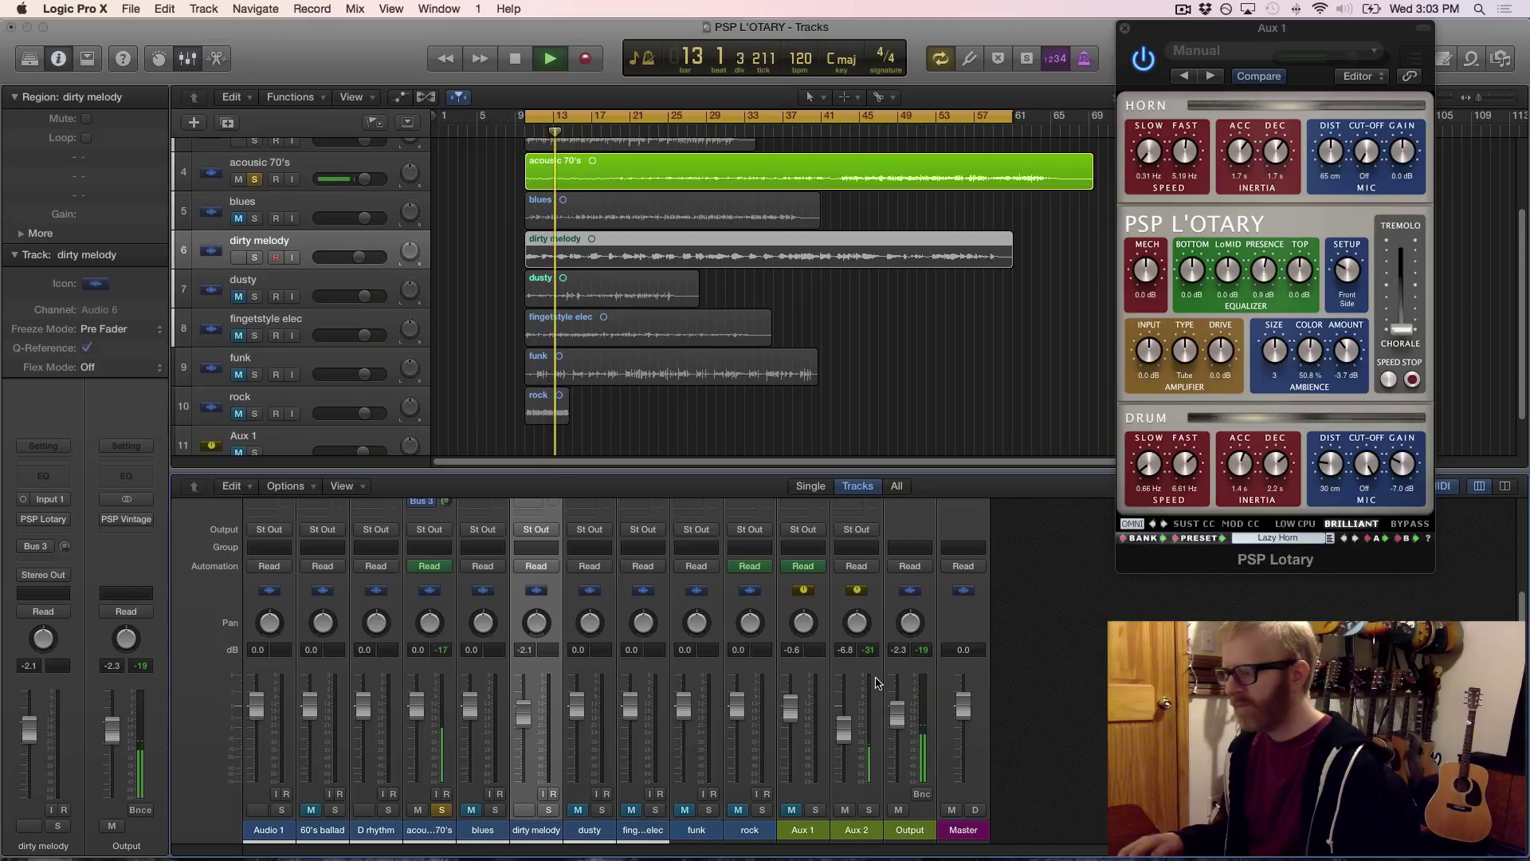
key("space")
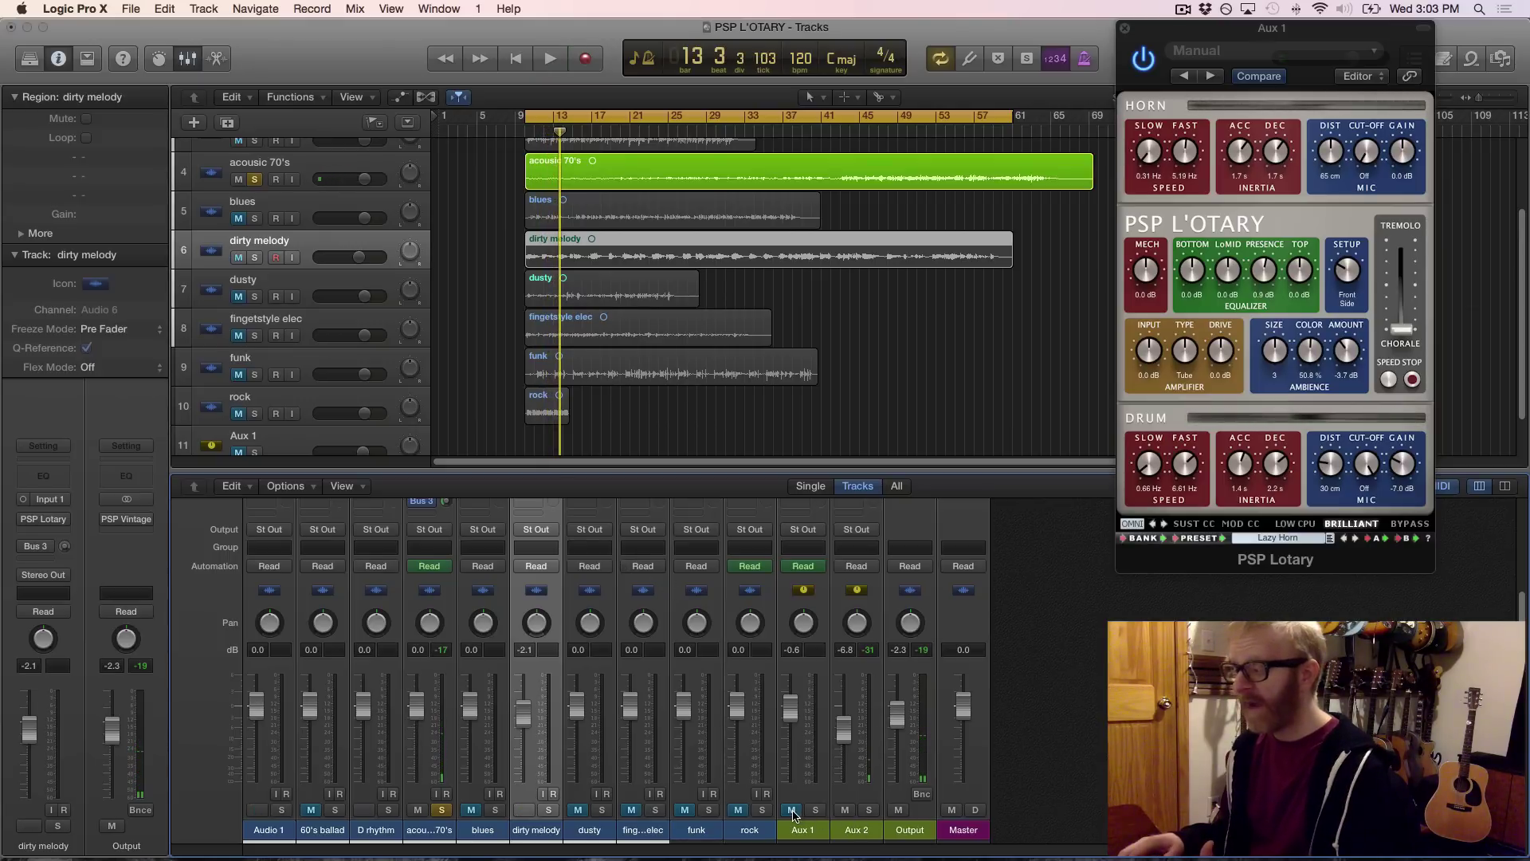